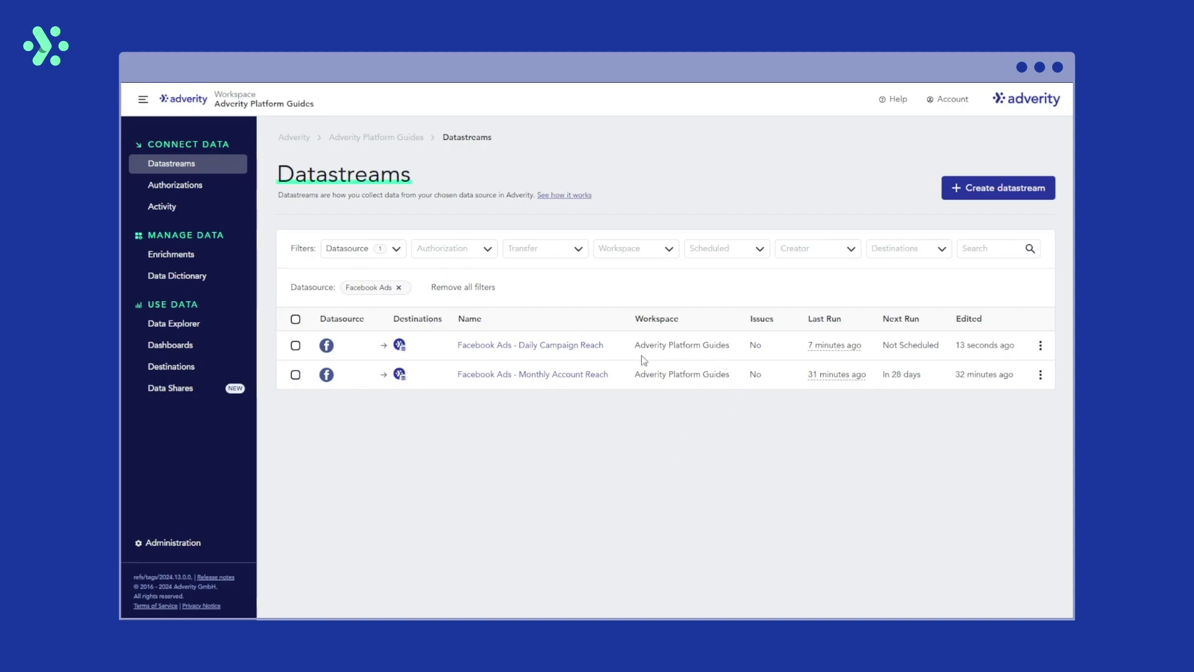
- Review the Daily Campaign Reach datastream's settings and save them
left_click(586, 353)
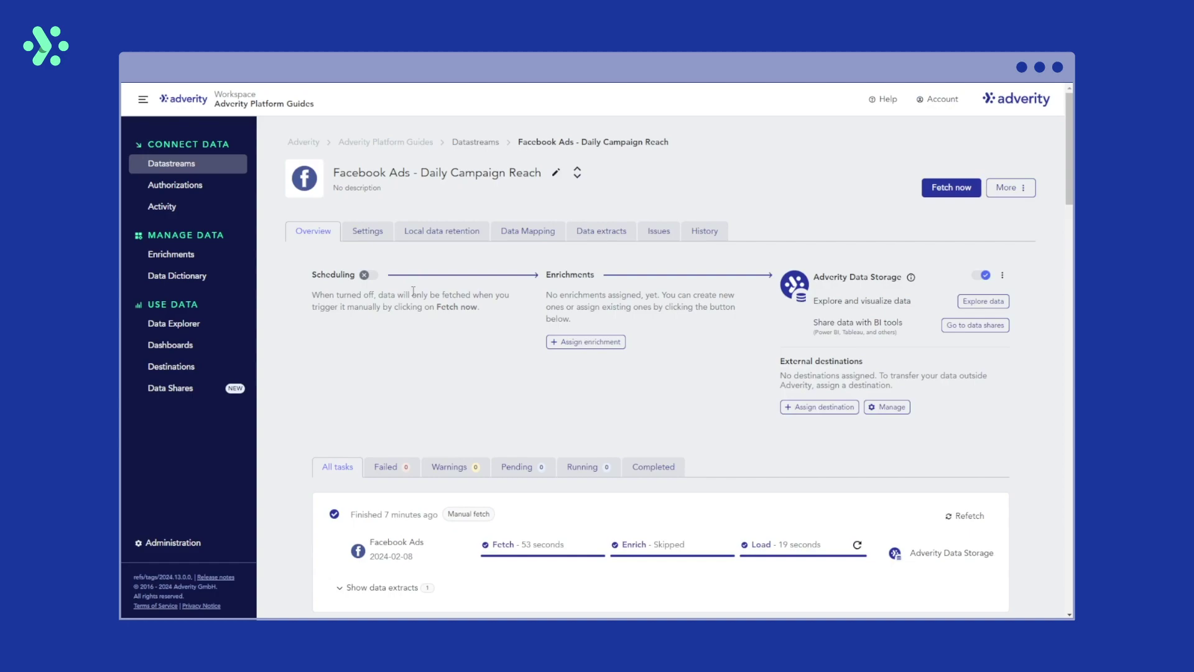
left_click(368, 236)
scroll(795, 369, "down", 3)
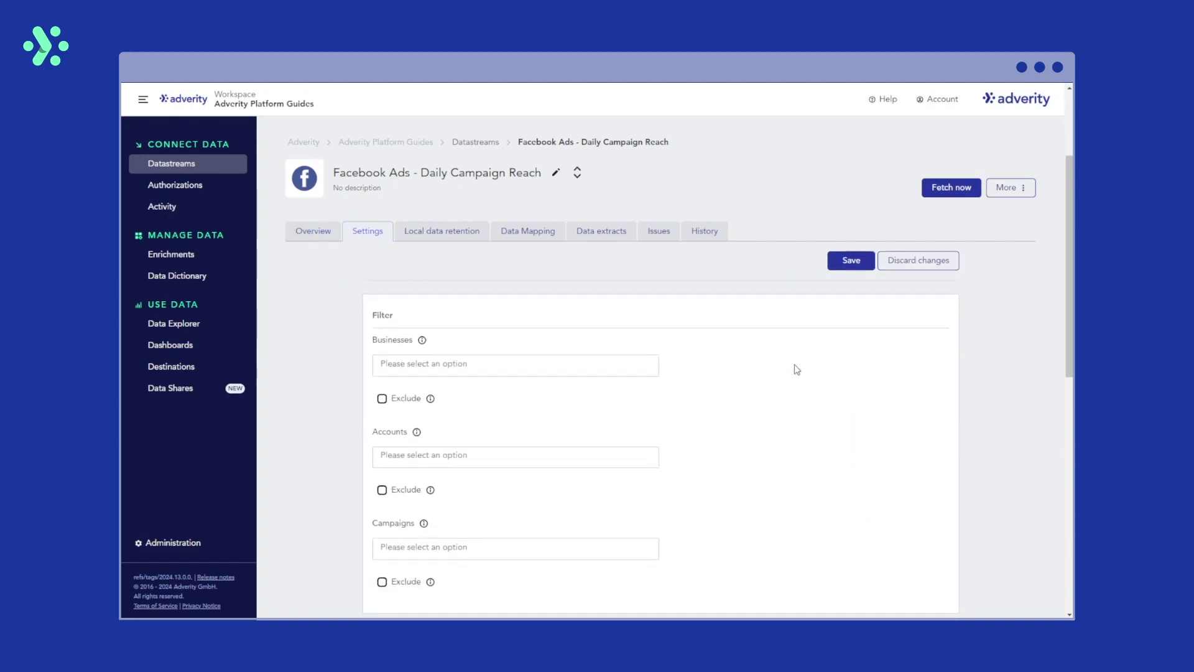
scroll(794, 369, "down", 3)
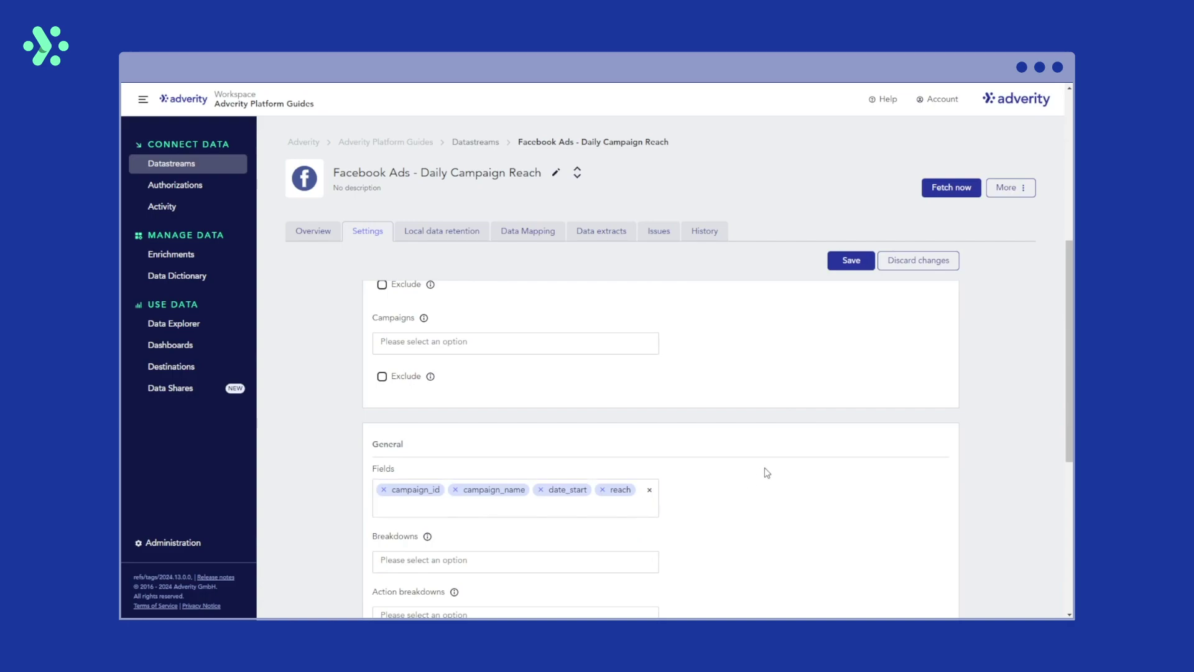
left_click(849, 264)
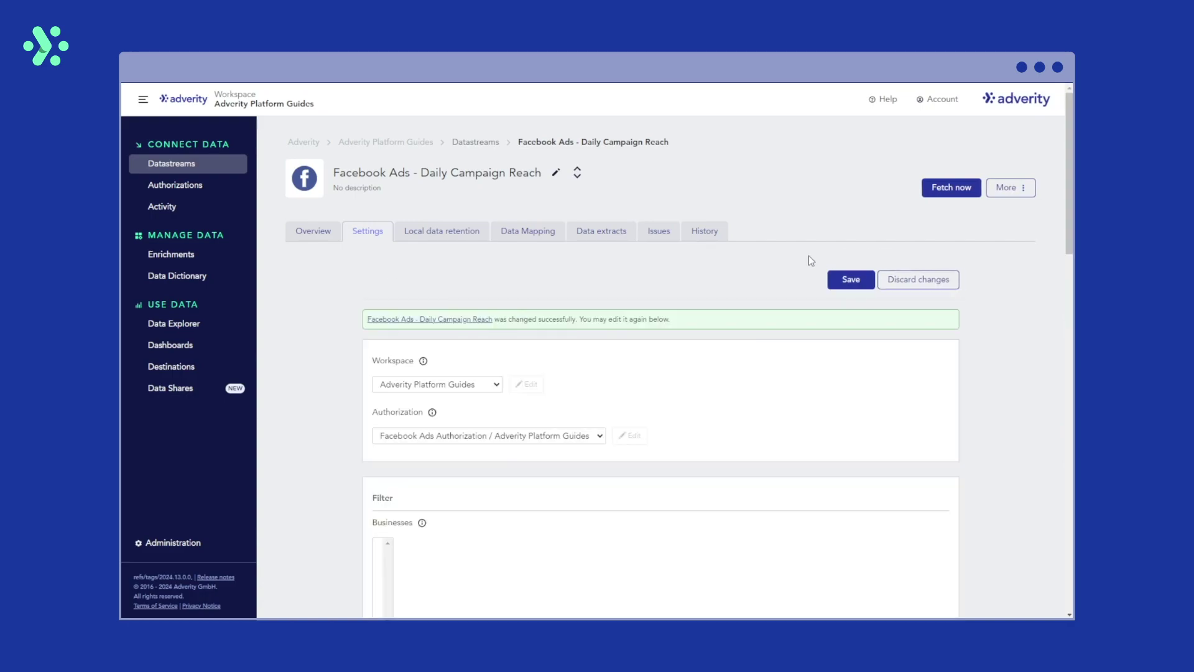
left_click(321, 243)
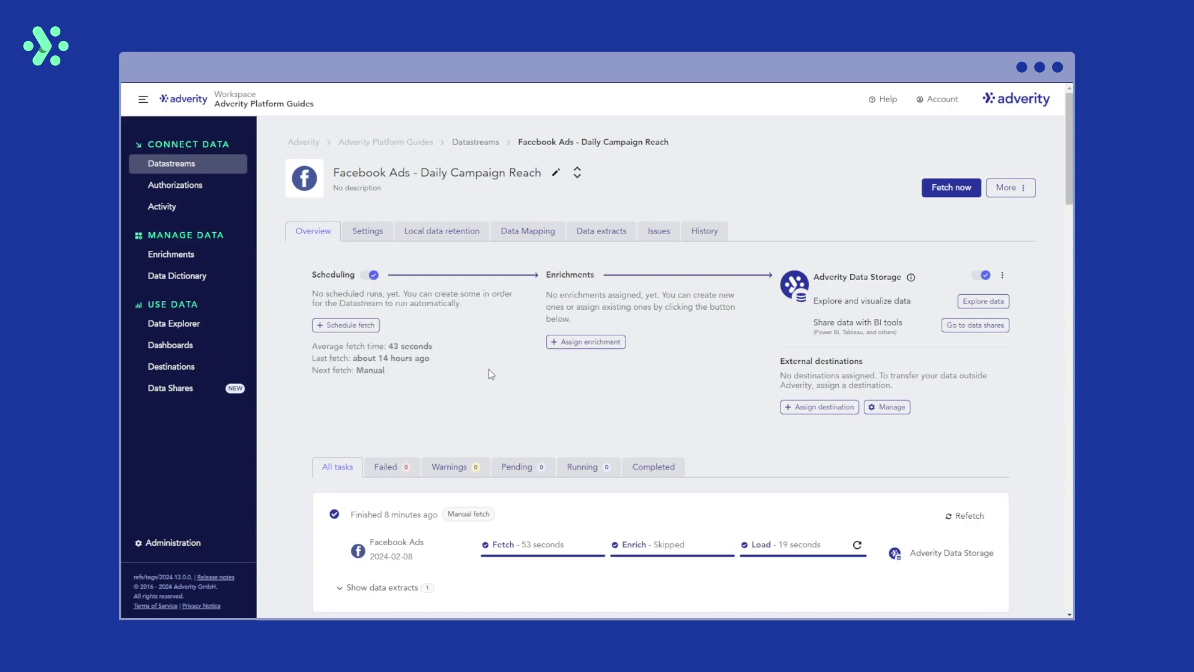
- Schedule a daily 00:00 fetch, view the ads_insights-51-20240208.csv extract, and return to Datastreams
left_click(369, 330)
left_click(736, 424)
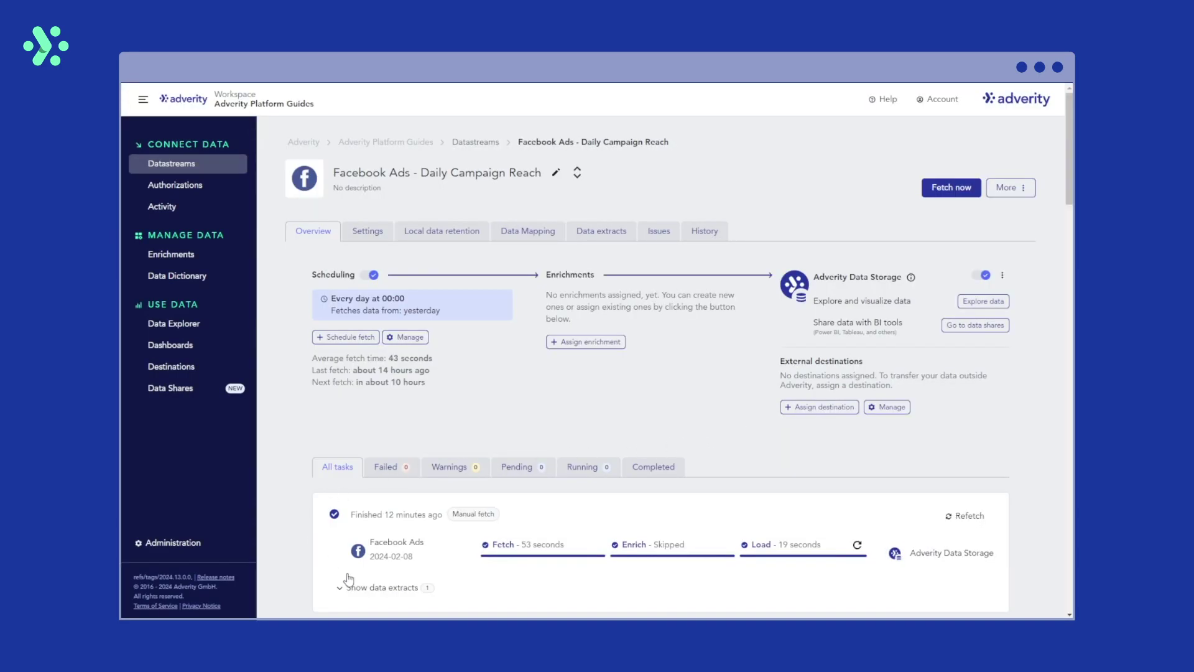
left_click(408, 587)
scroll(409, 585, "down", 1)
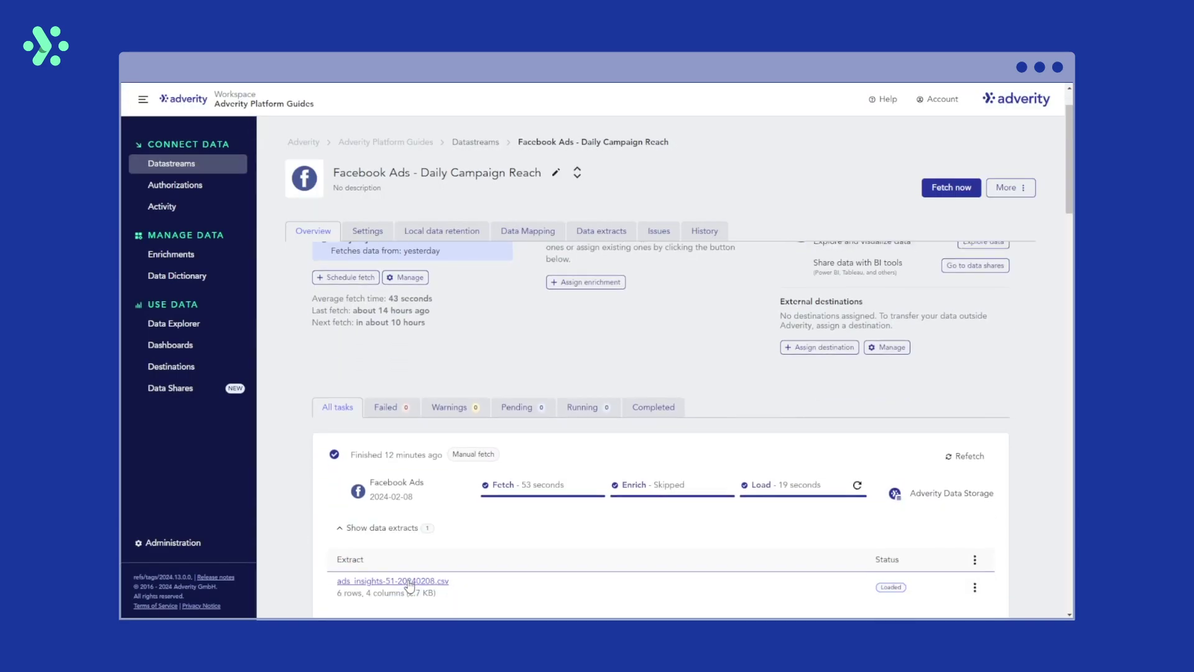
left_click(409, 584)
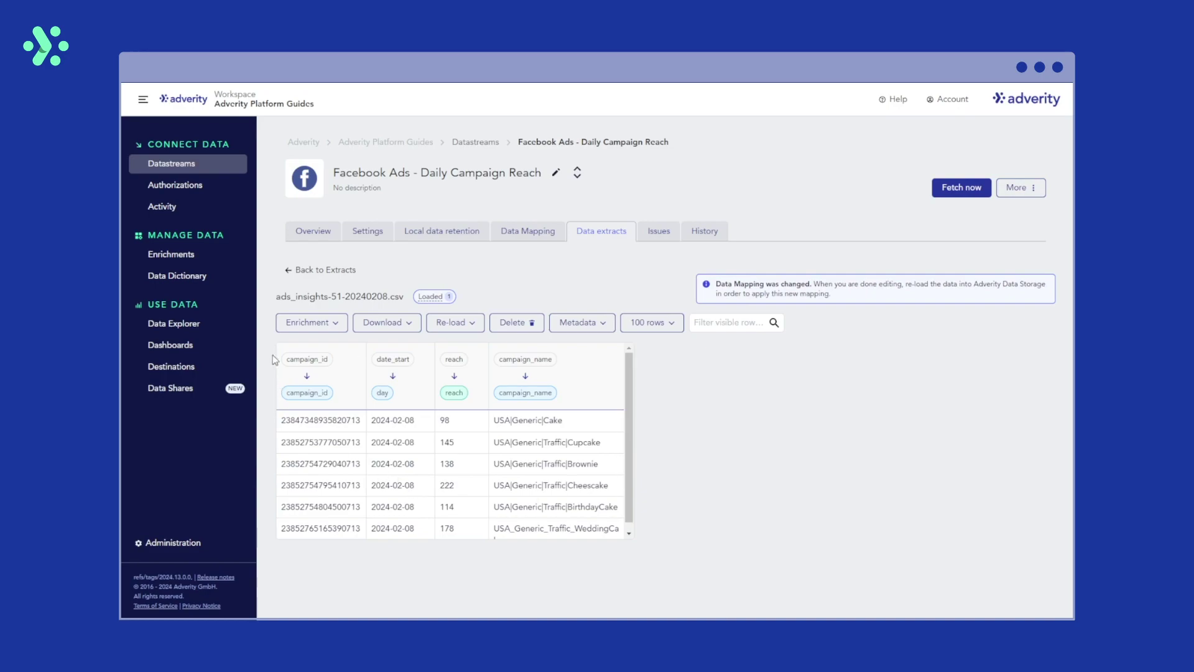
left_click(236, 172)
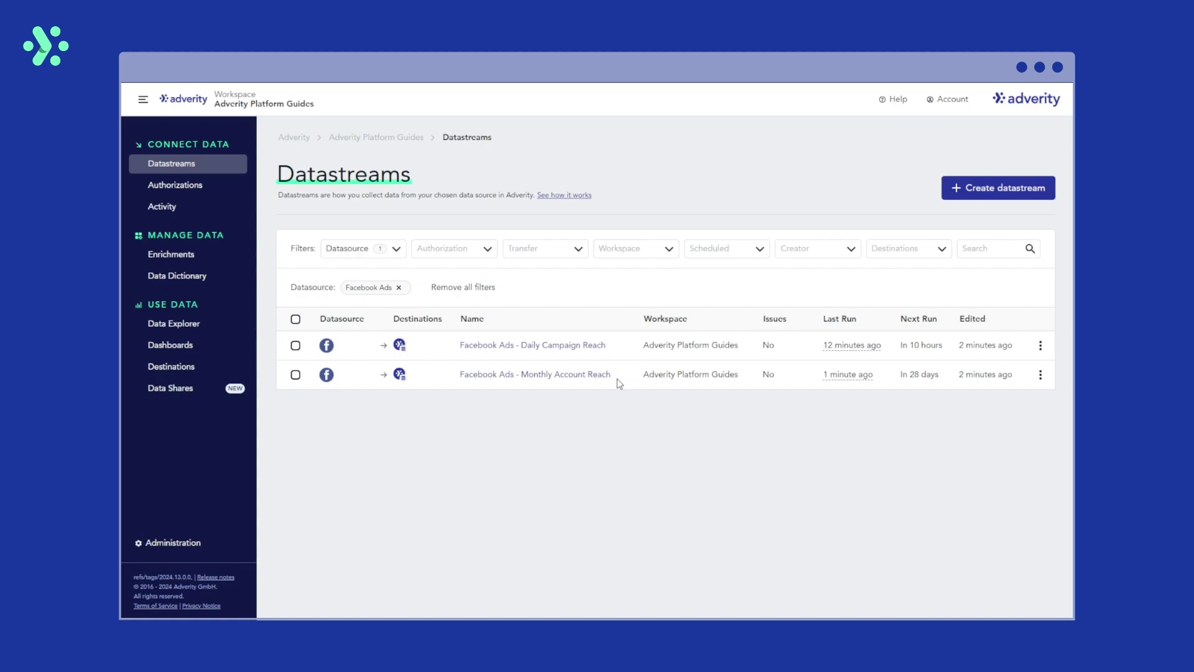
left_click(505, 381)
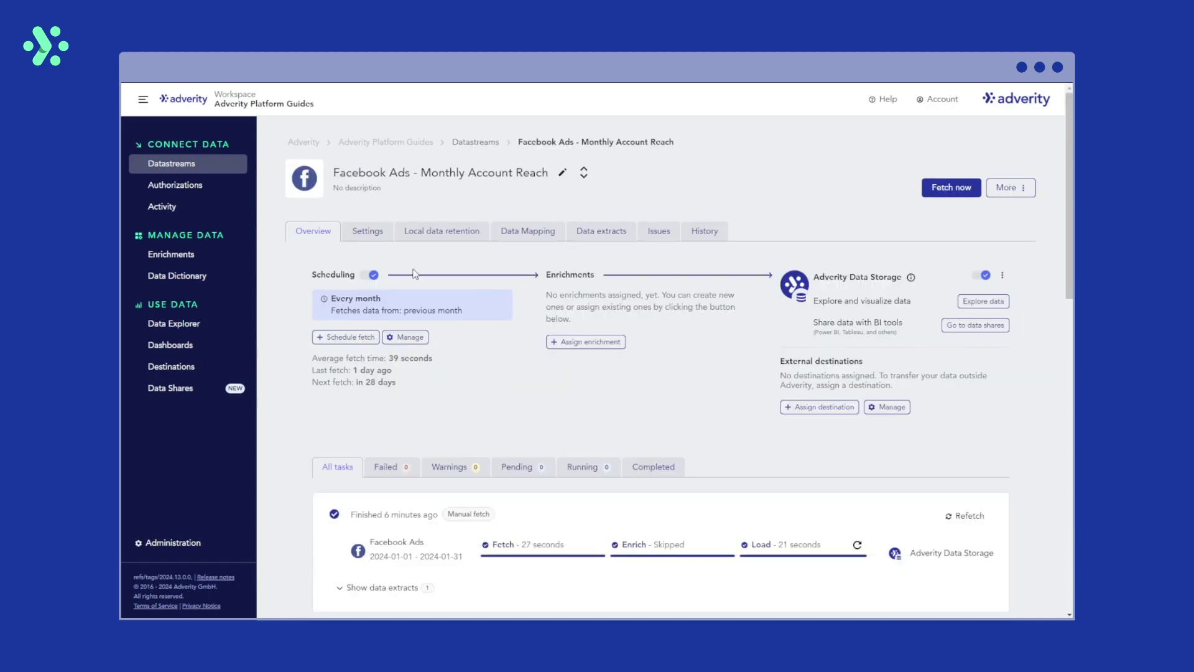
left_click(368, 231)
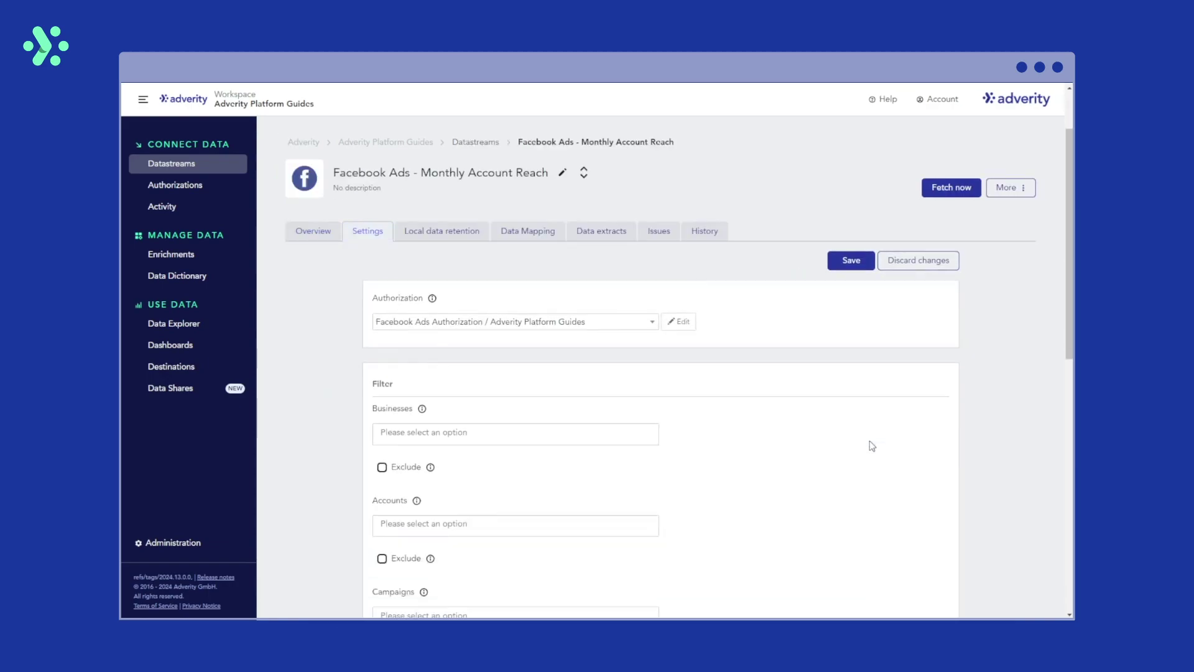
scroll(872, 445, "down", 5)
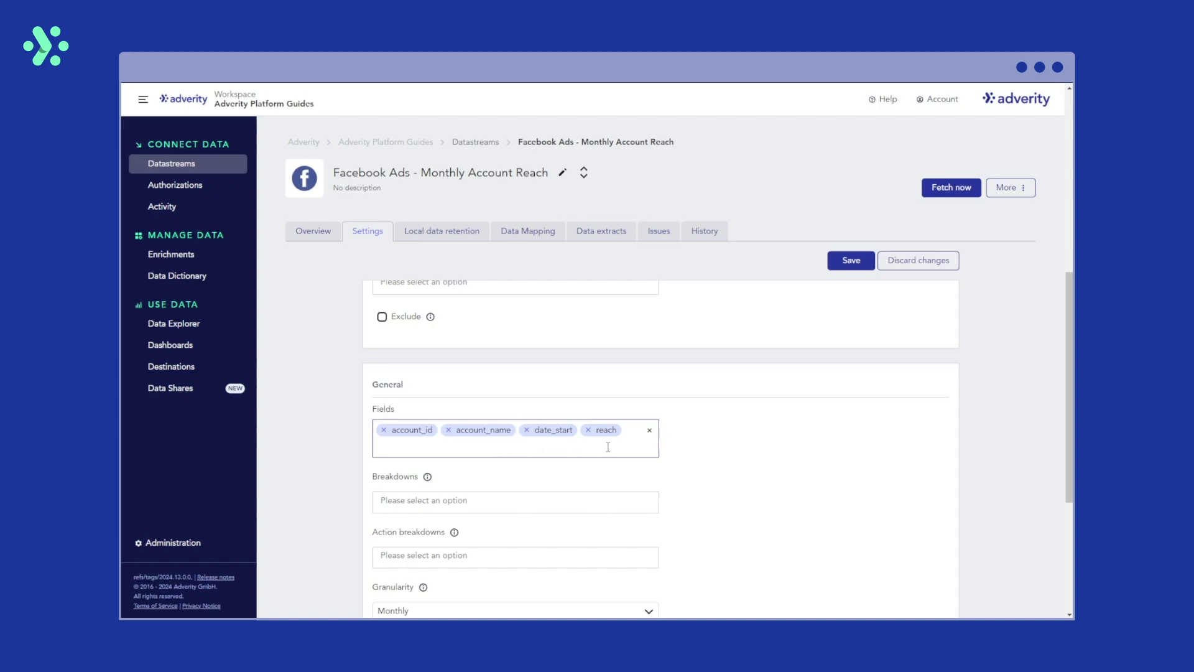
left_click(311, 231)
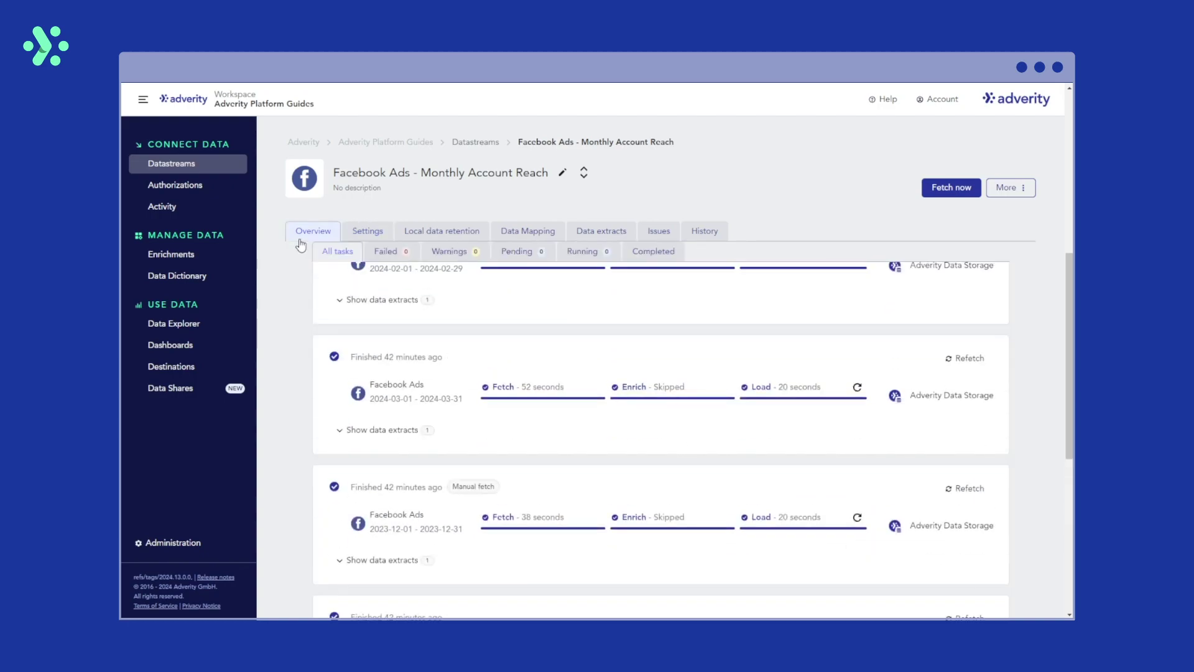
scroll(381, 412, "up", 3)
left_click(374, 471)
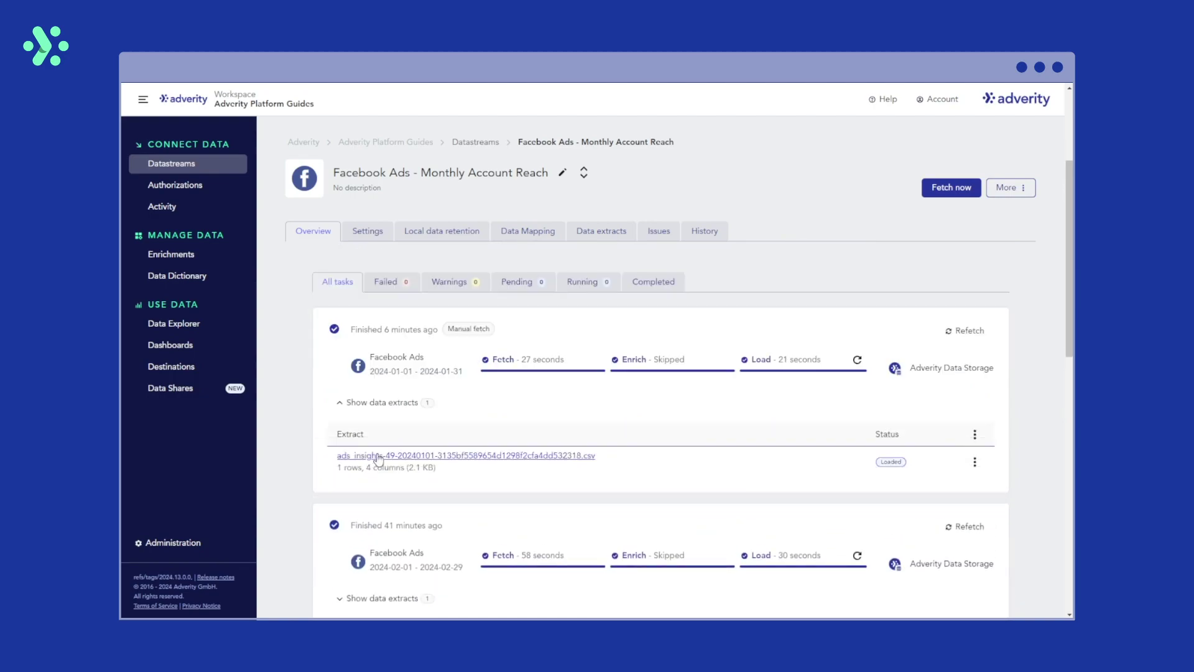
left_click(371, 455)
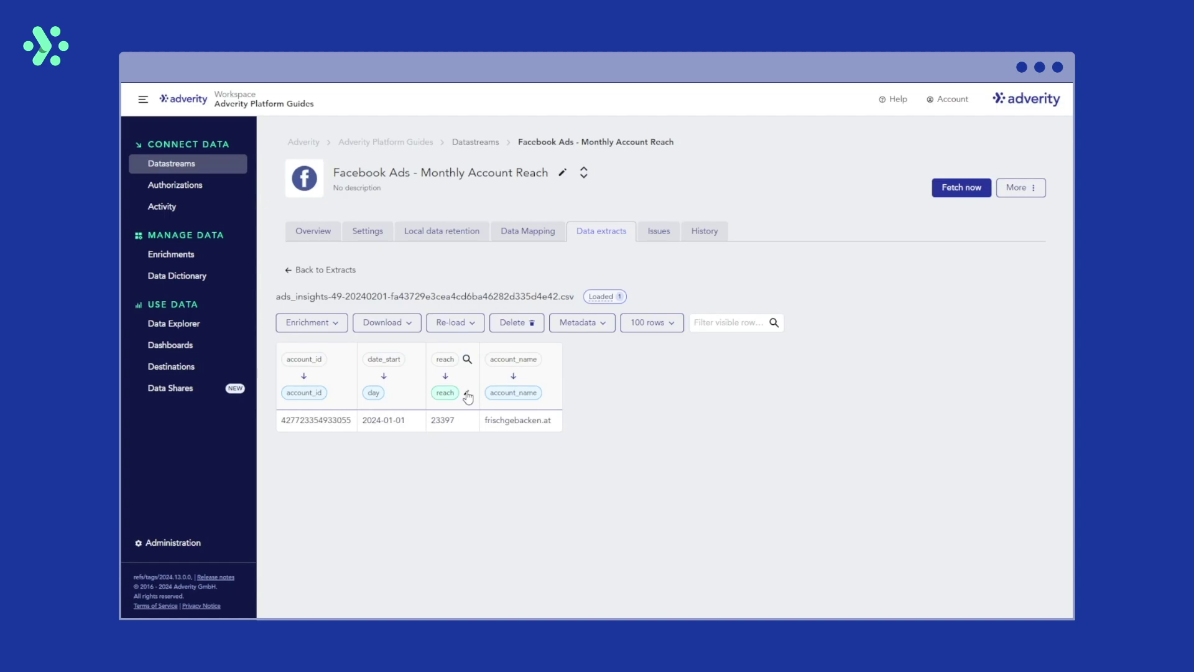
- Remap reach to a newly created monthly_account_reach field (Long, Sum) and re-load the extracts
left_click(468, 395)
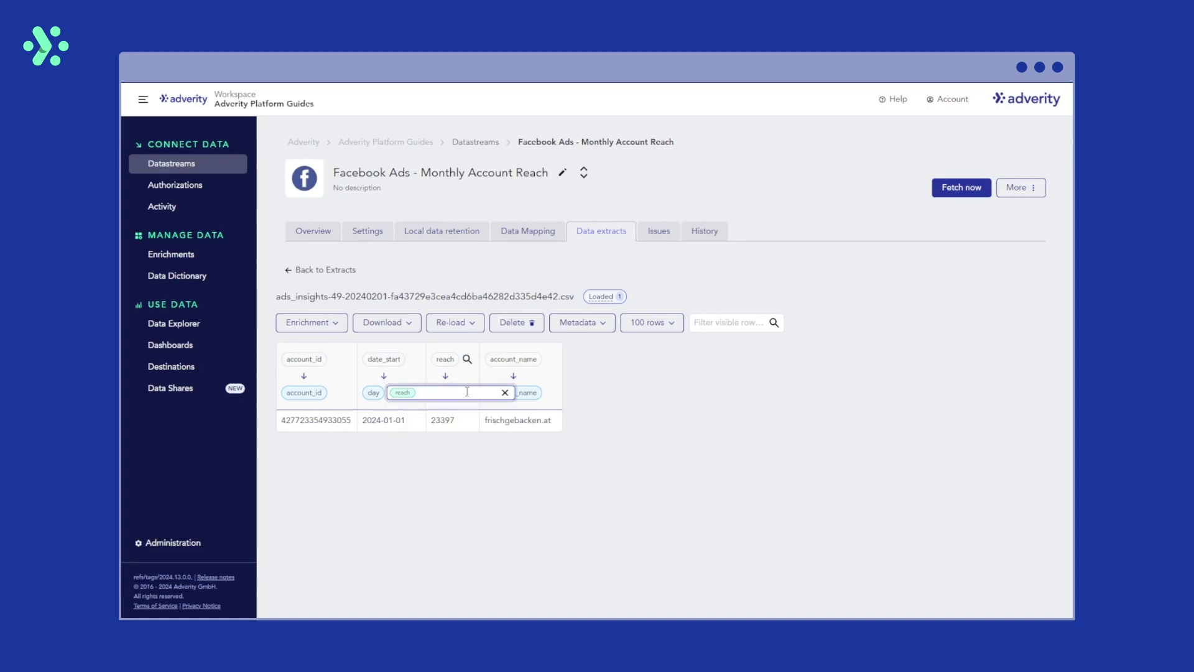
key("Return")
left_click(467, 393)
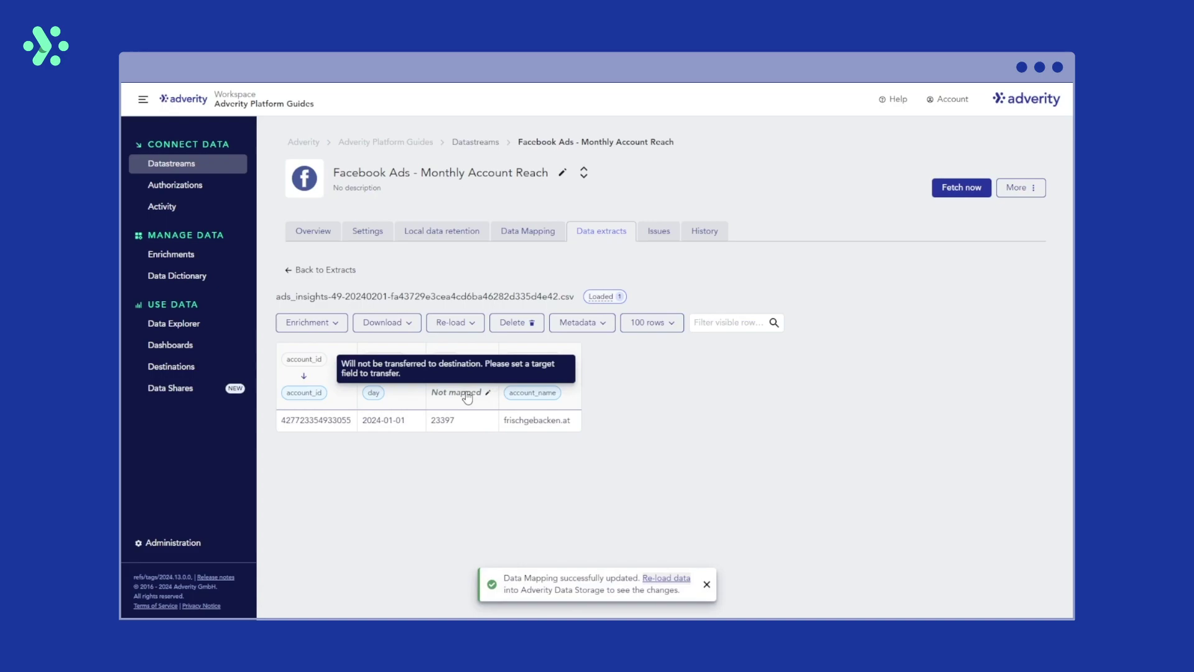
left_click(467, 396)
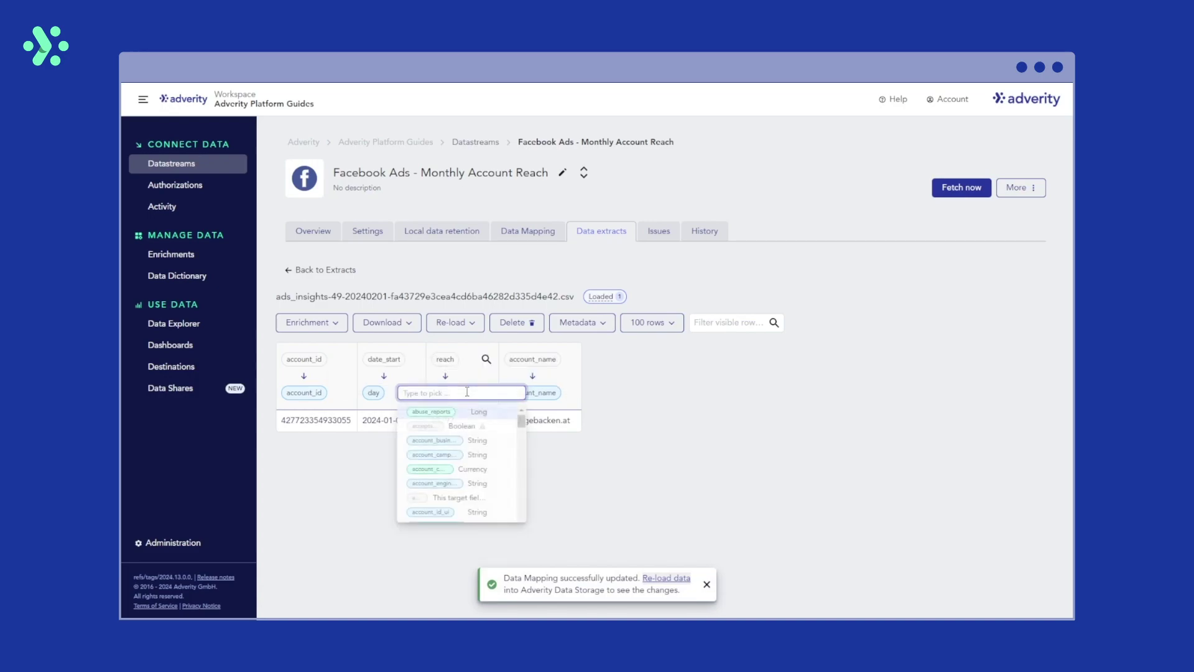
type("monthly_account")
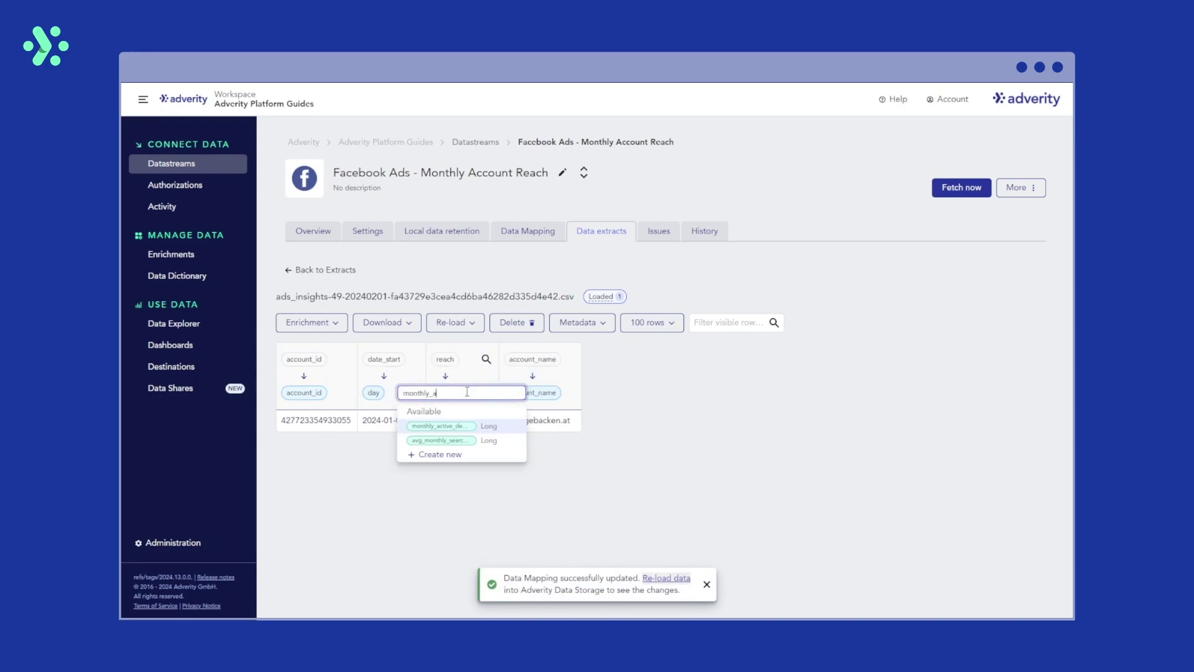
left_click(460, 426)
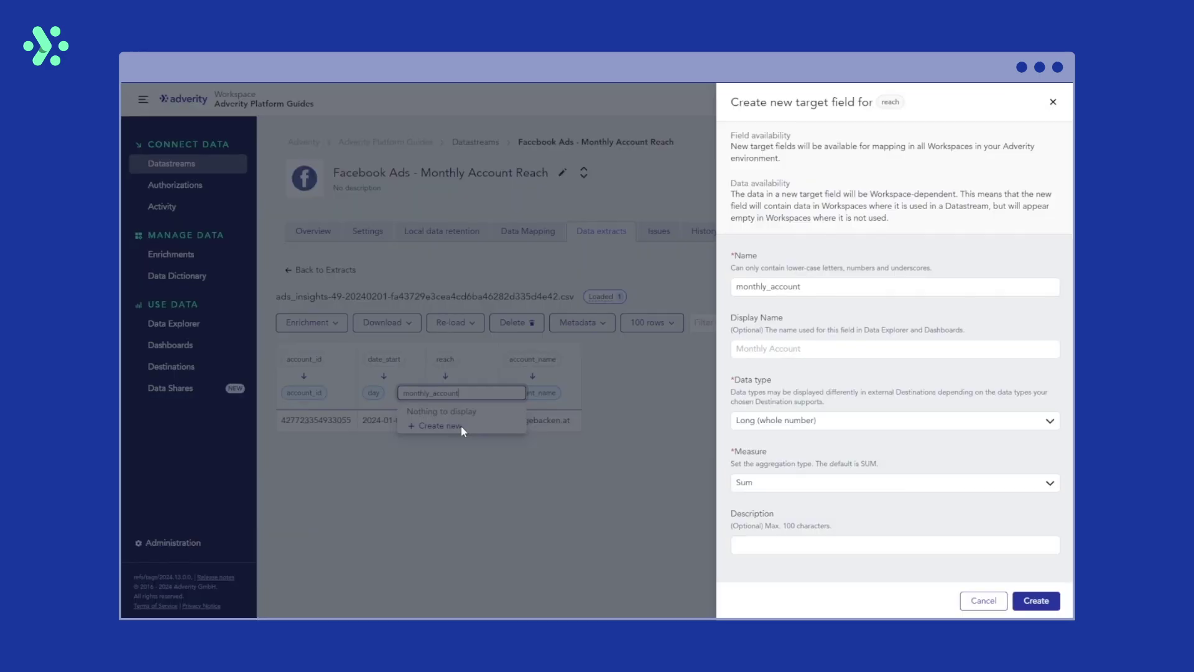
left_click(820, 287)
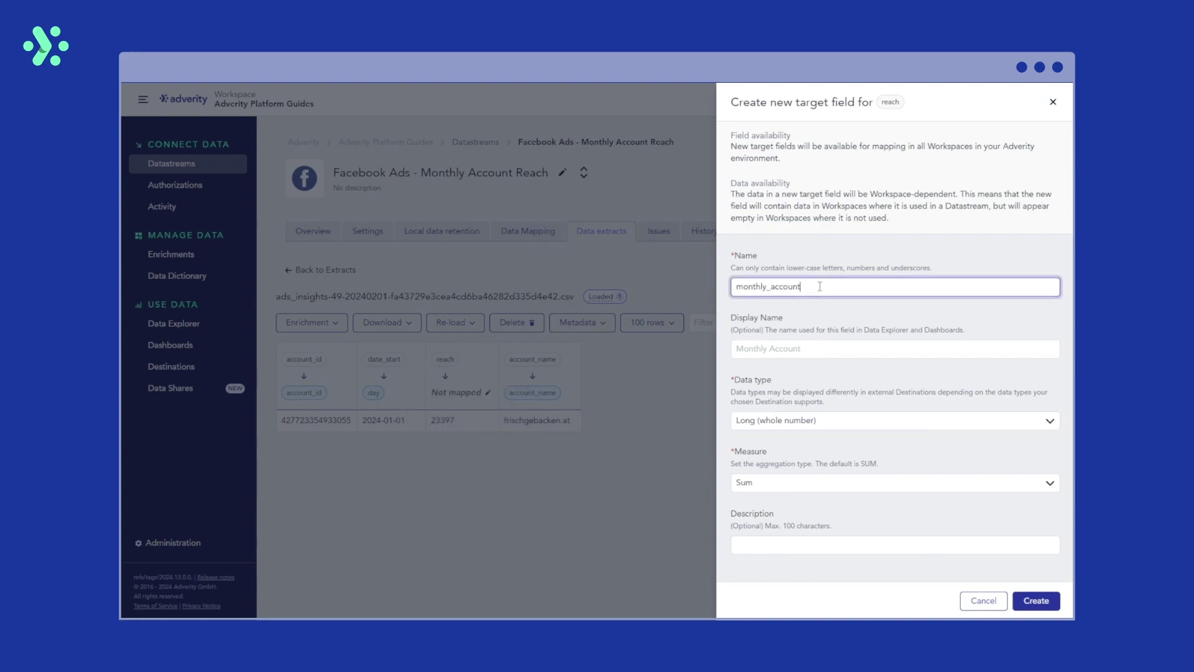
type("_reach")
left_click(1035, 601)
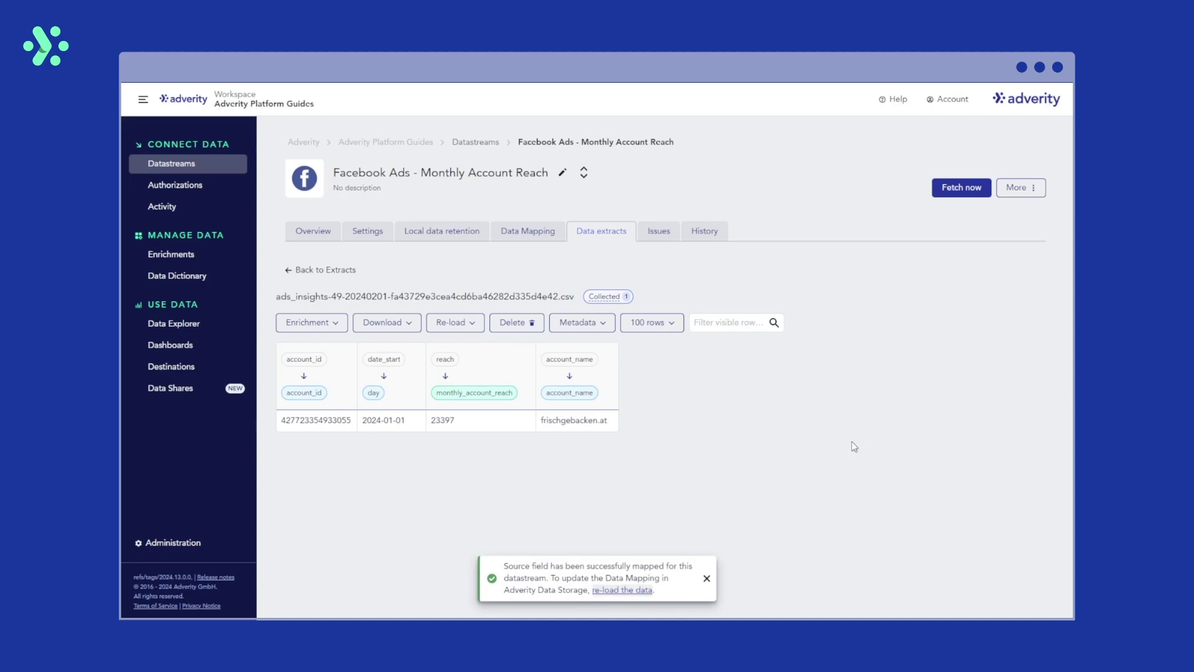
left_click(625, 591)
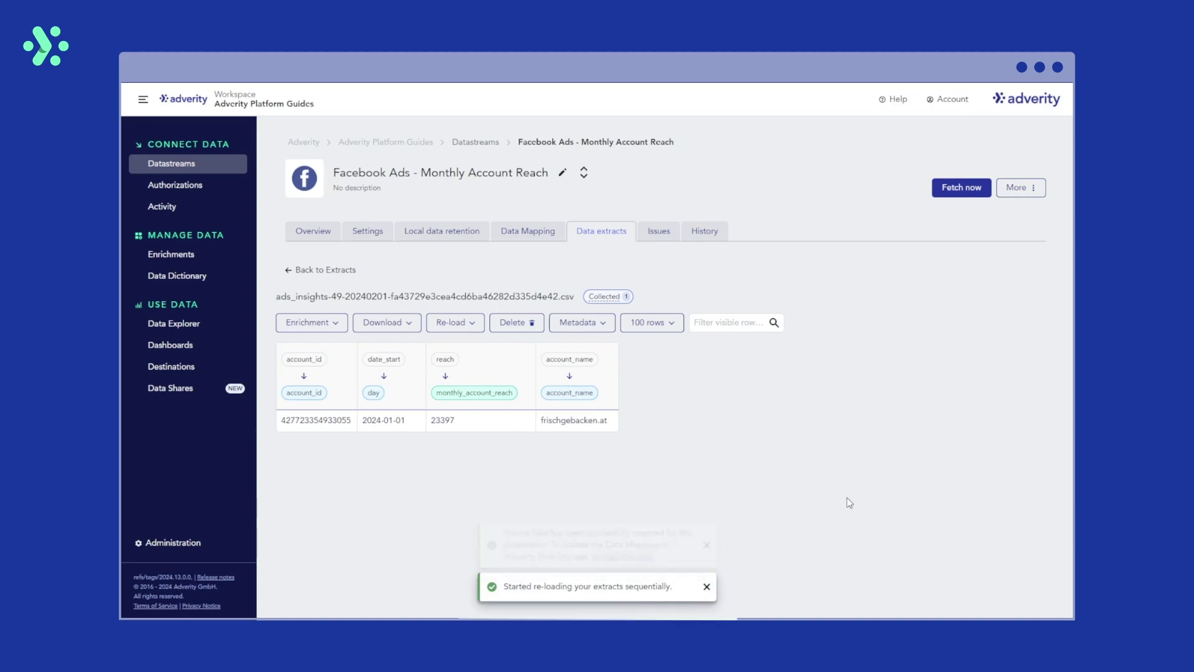
- Open the latest CSV extract of the Facebook Ads - Daily Campaign Reach datastream
left_click(231, 170)
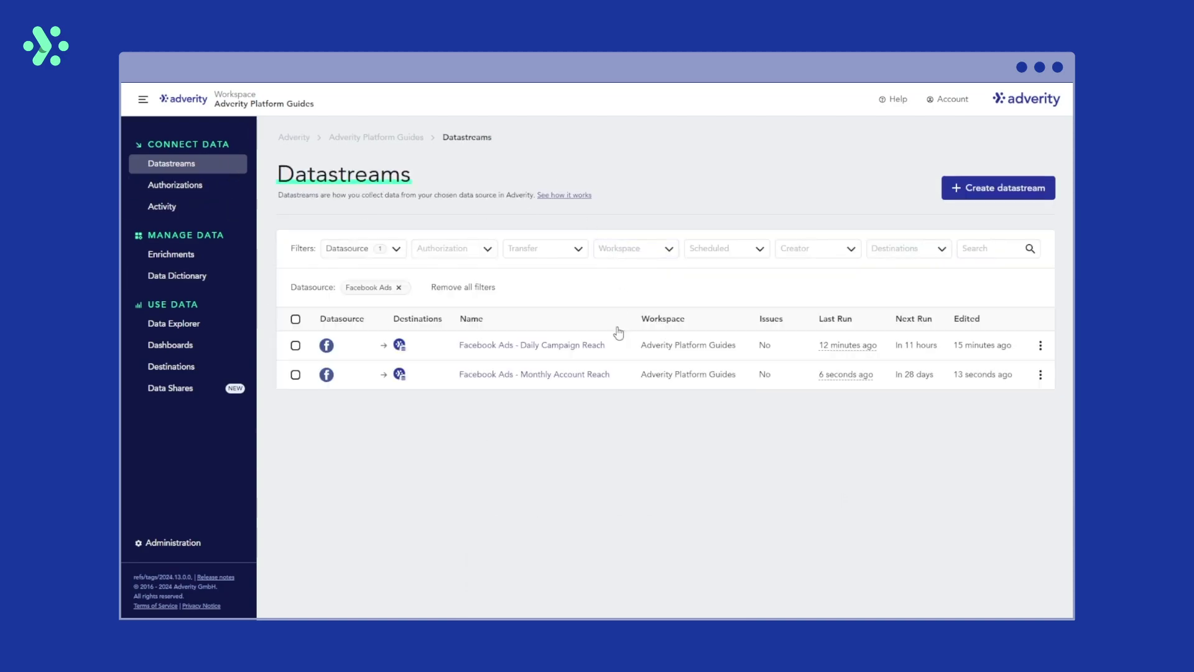
left_click(569, 346)
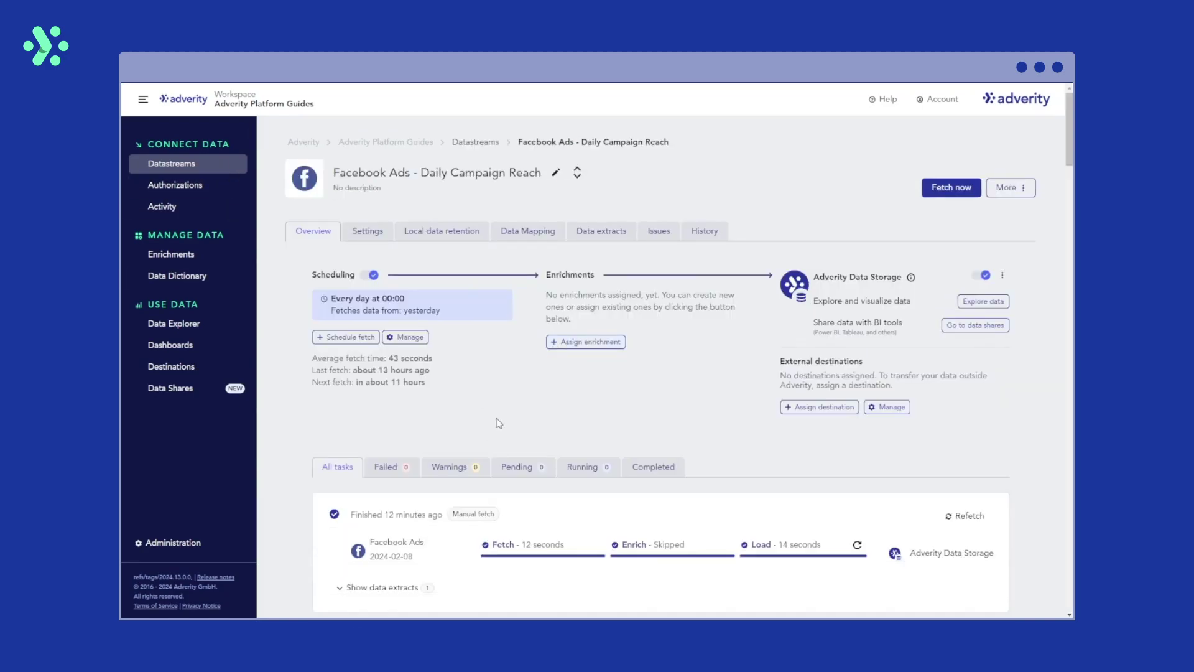
left_click(361, 589)
scroll(383, 605, "down", 1)
left_click(351, 581)
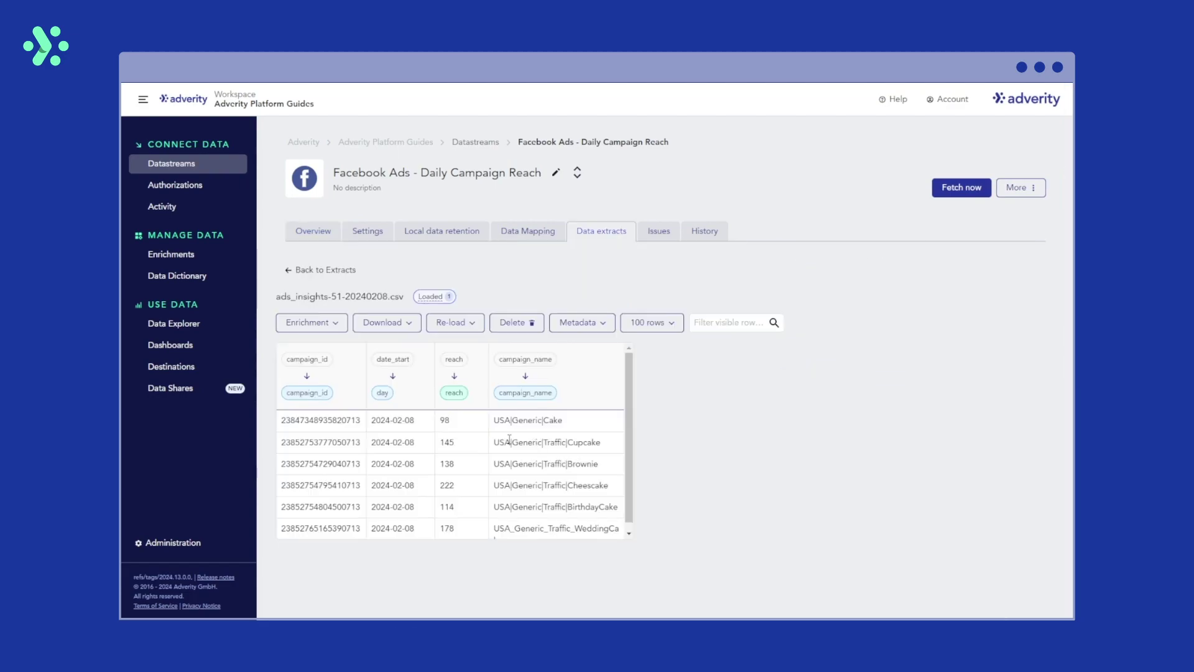
- Map reach to a new daily_campaign_reach field, re-load the data, and return to the overview
left_click(472, 393)
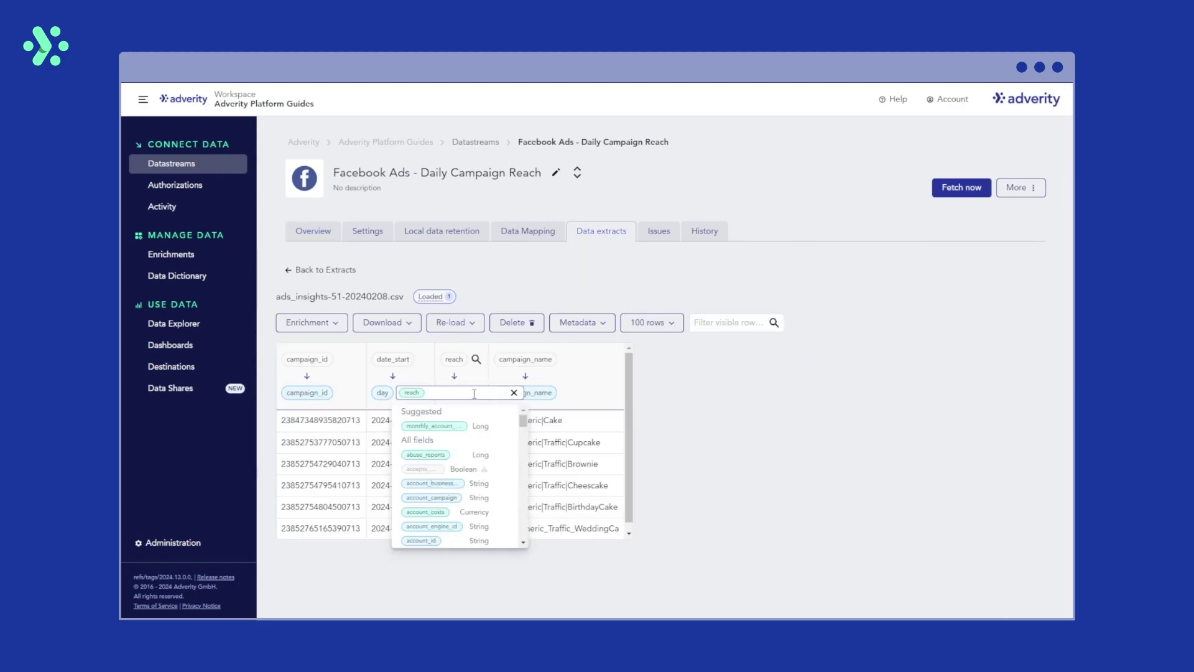
key("BackSpace")
left_click(474, 394)
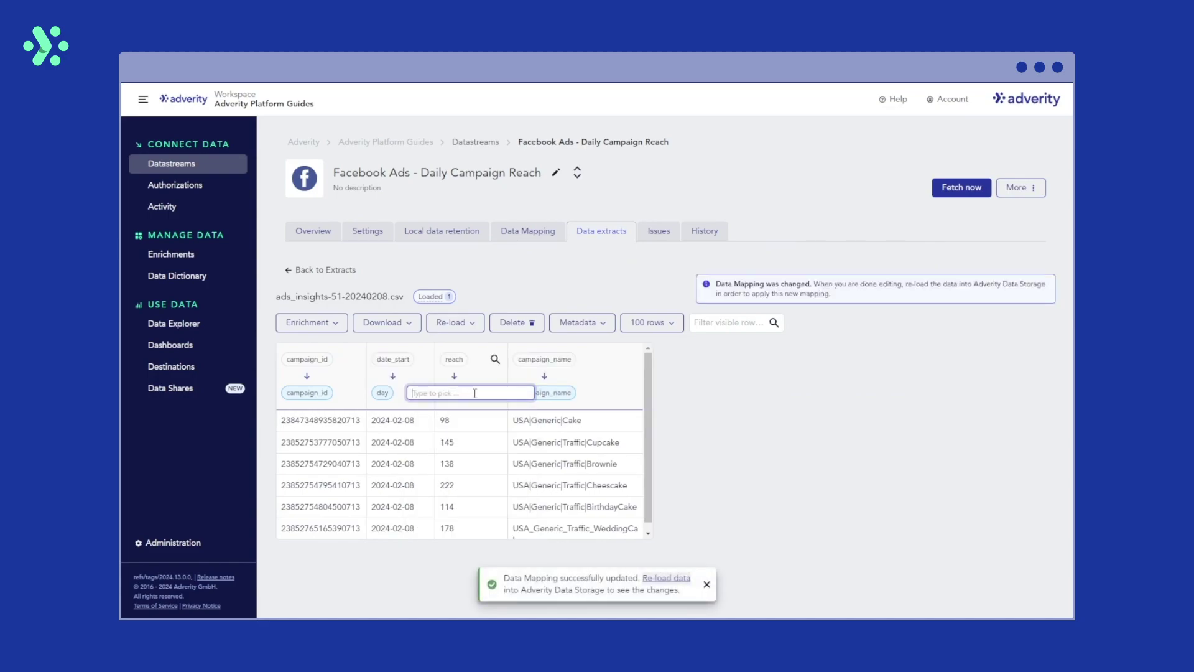
type("daily_campaign_reach")
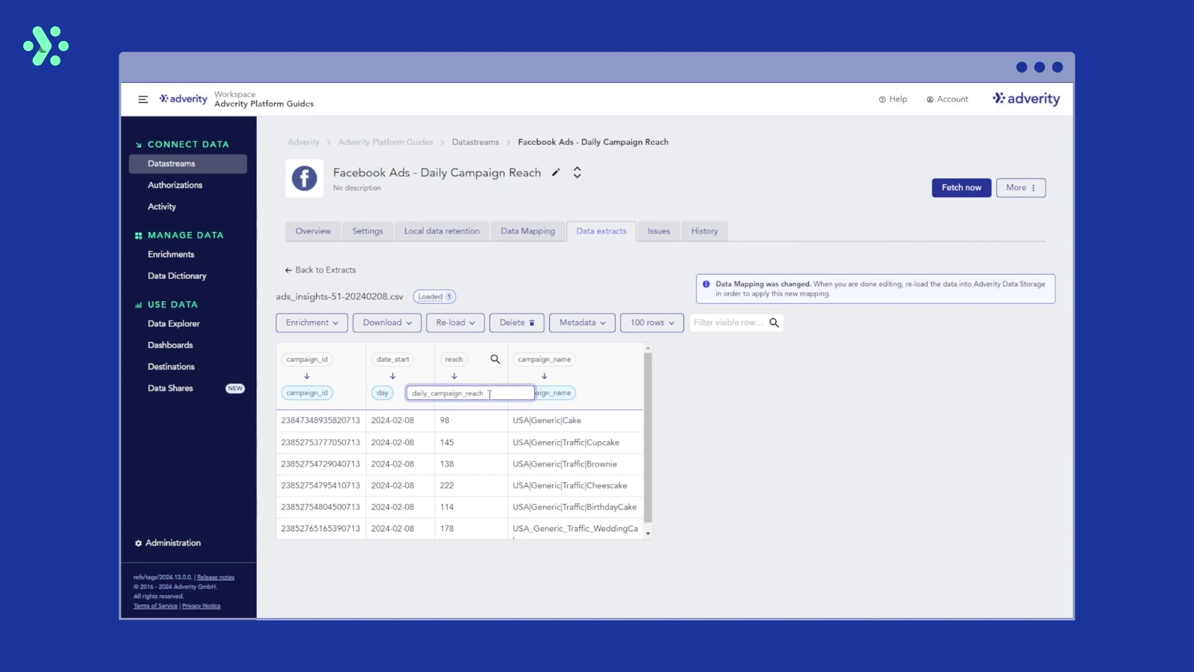
left_click(480, 429)
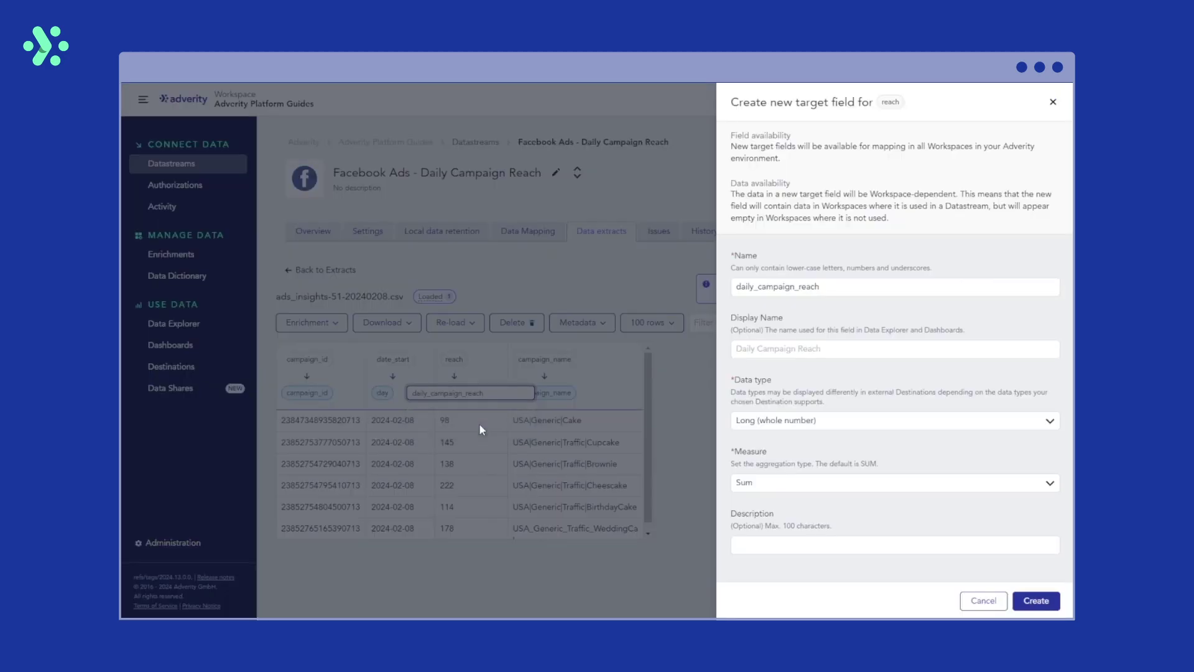
left_click(1038, 600)
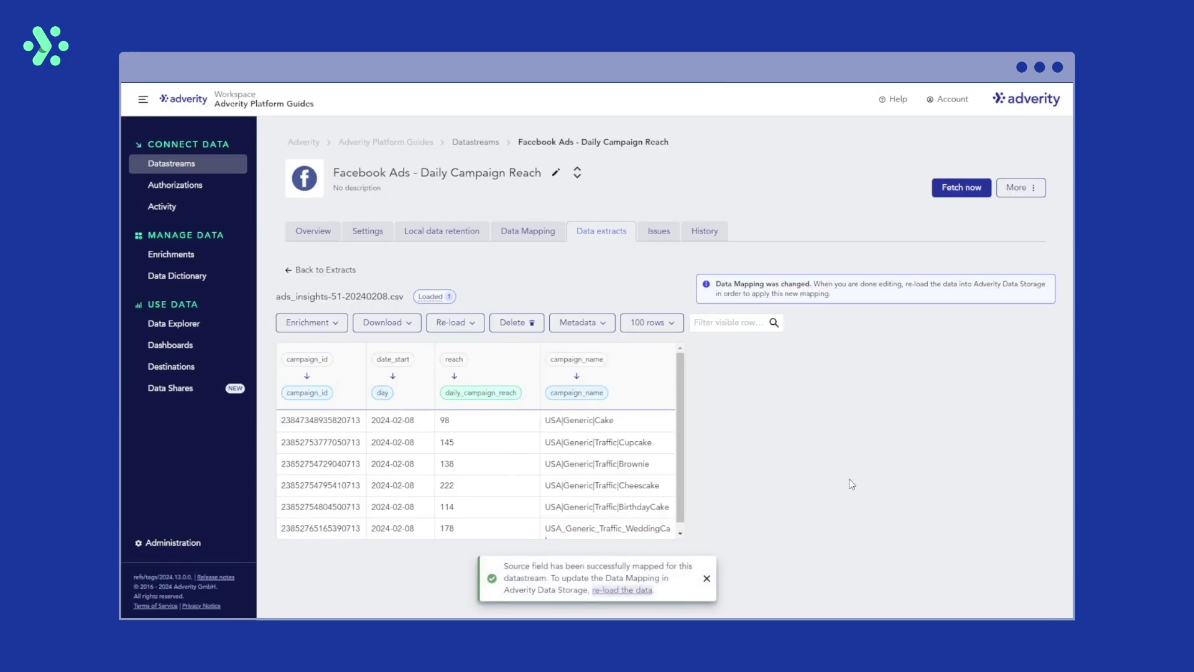
left_click(629, 591)
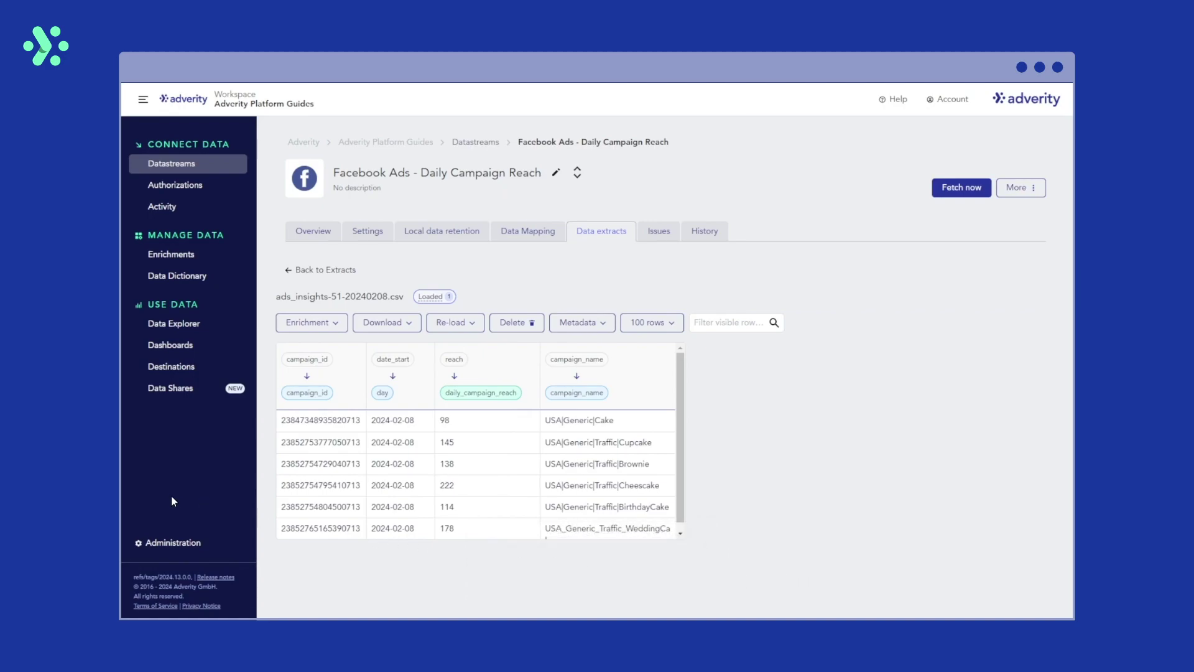
left_click(302, 235)
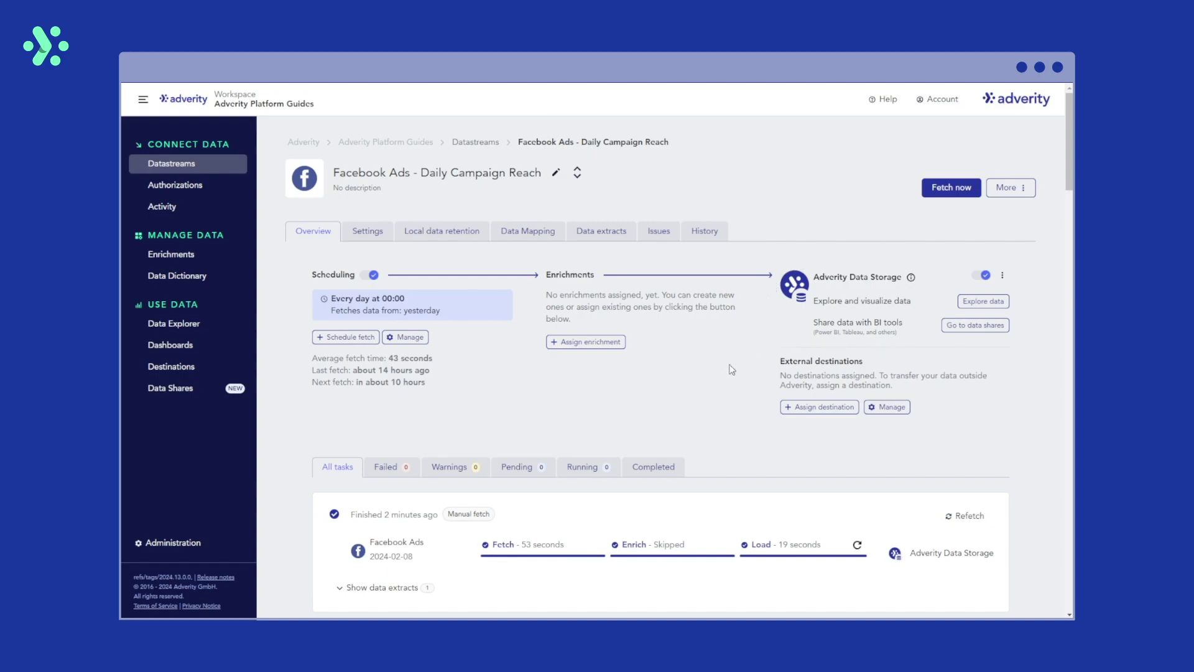
- Open the Data Explorer and scroll the Dimensions & Metrics list down to the Metrics section
left_click(230, 332)
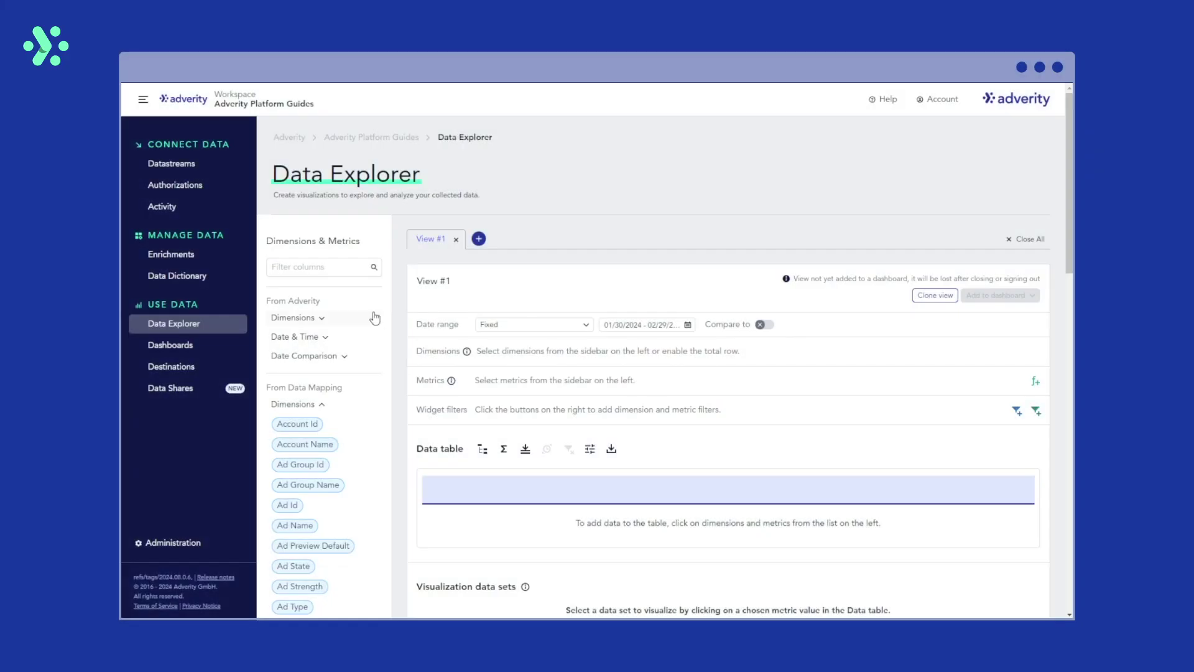
scroll(337, 448, "down", 10)
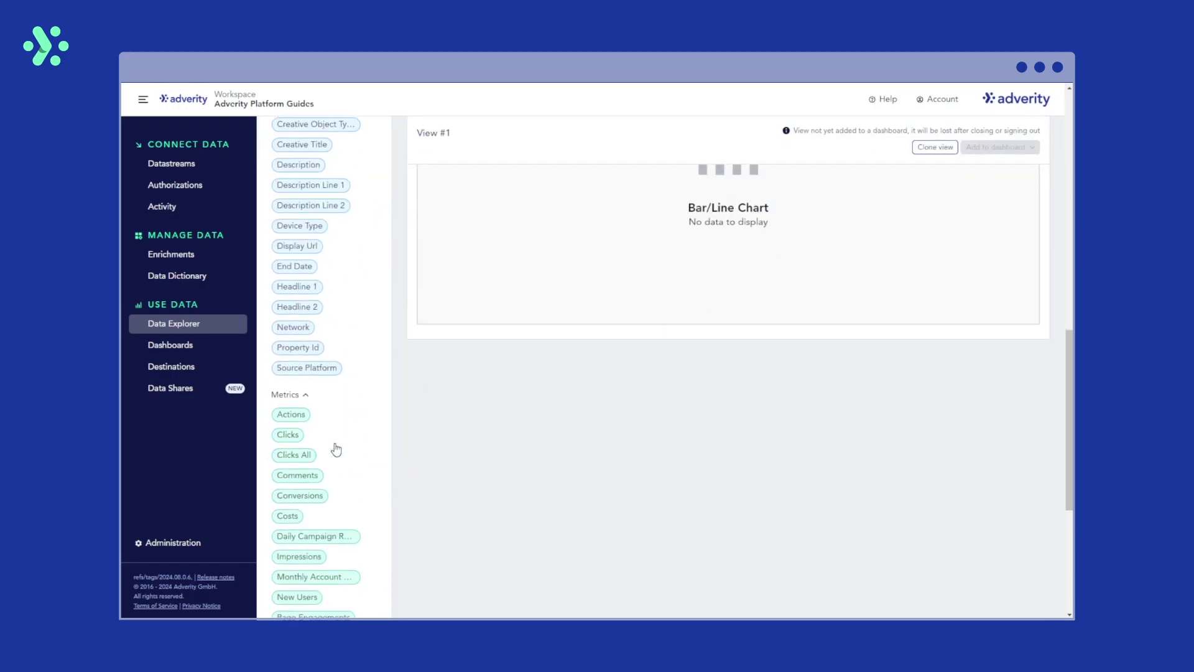
scroll(336, 449, "down", 4)
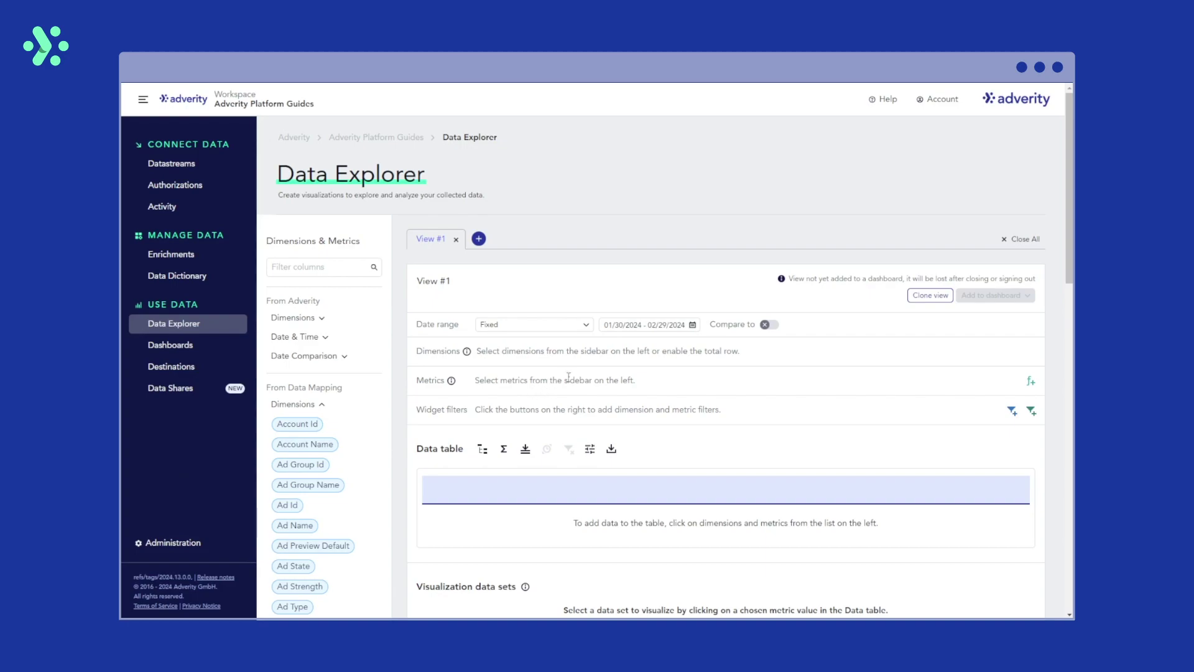
- Set View #1's date range to the last 7 days and add the Daily dimension
left_click(589, 326)
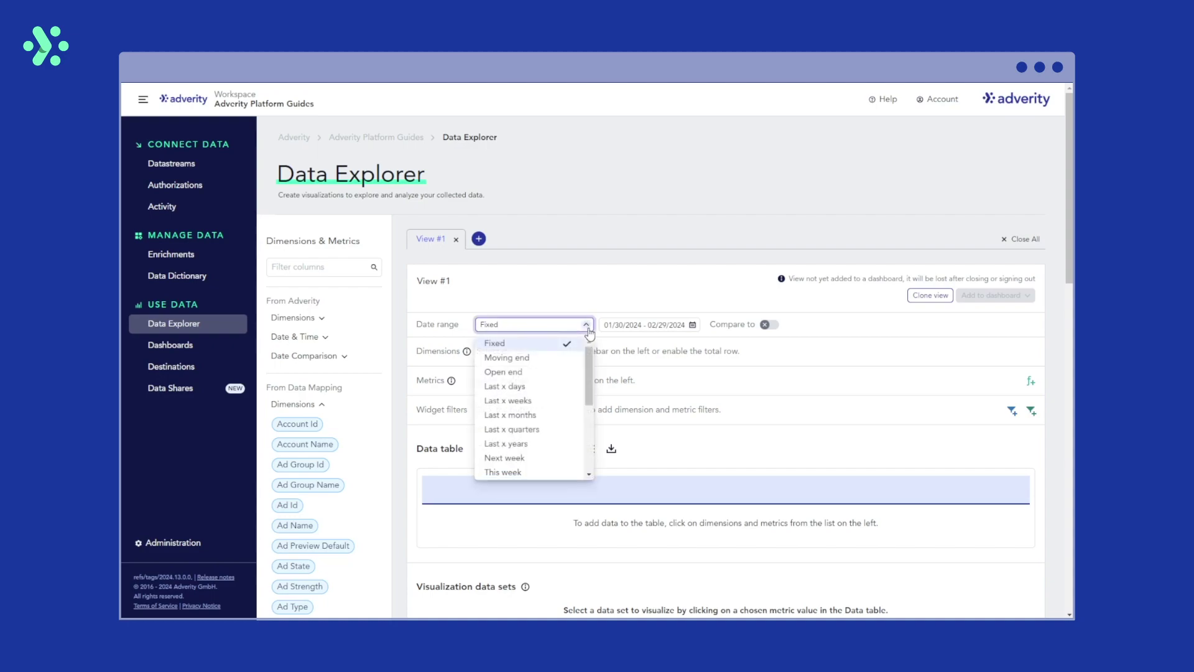
left_click(556, 387)
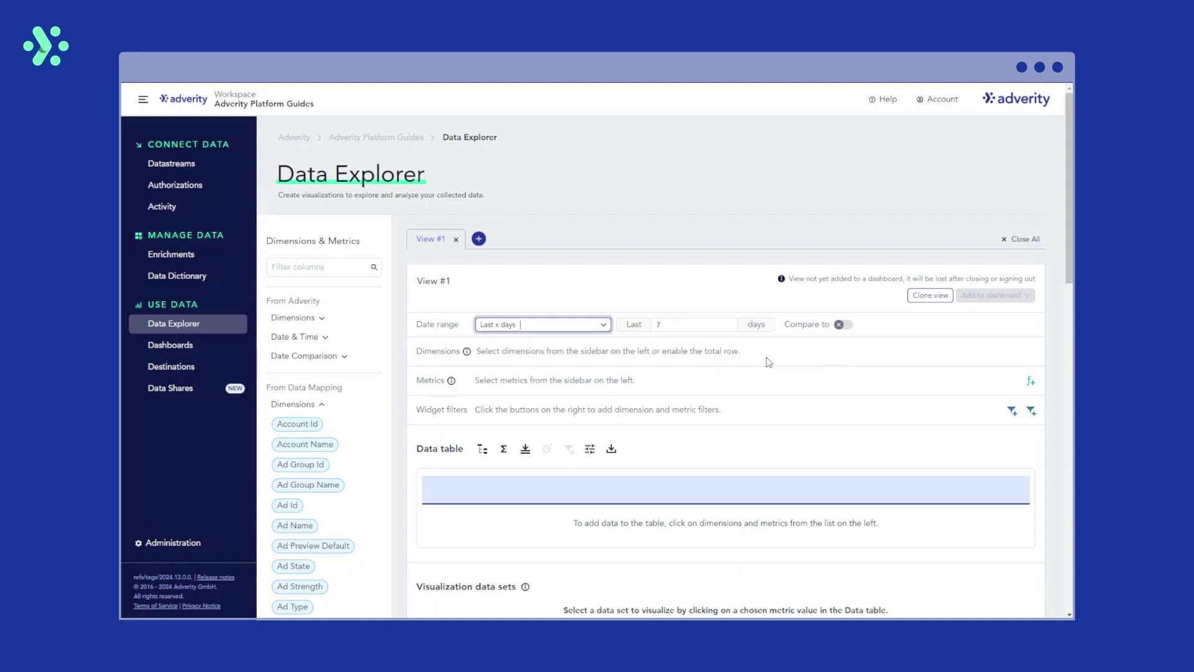
left_click(329, 341)
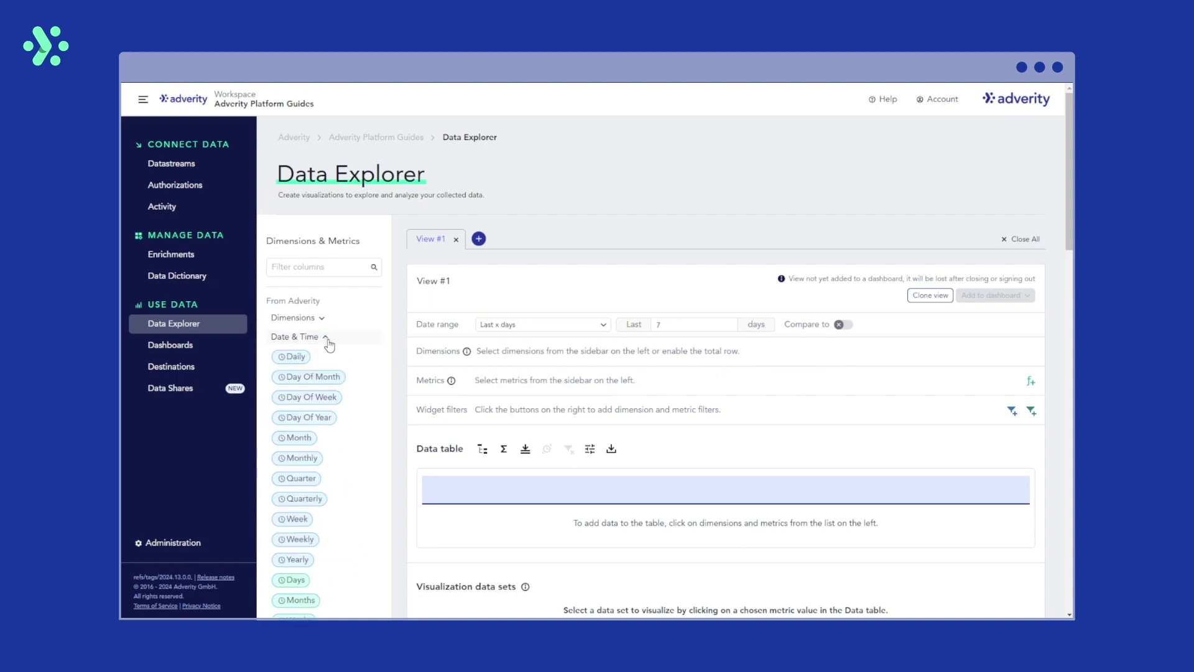
left_click(329, 360)
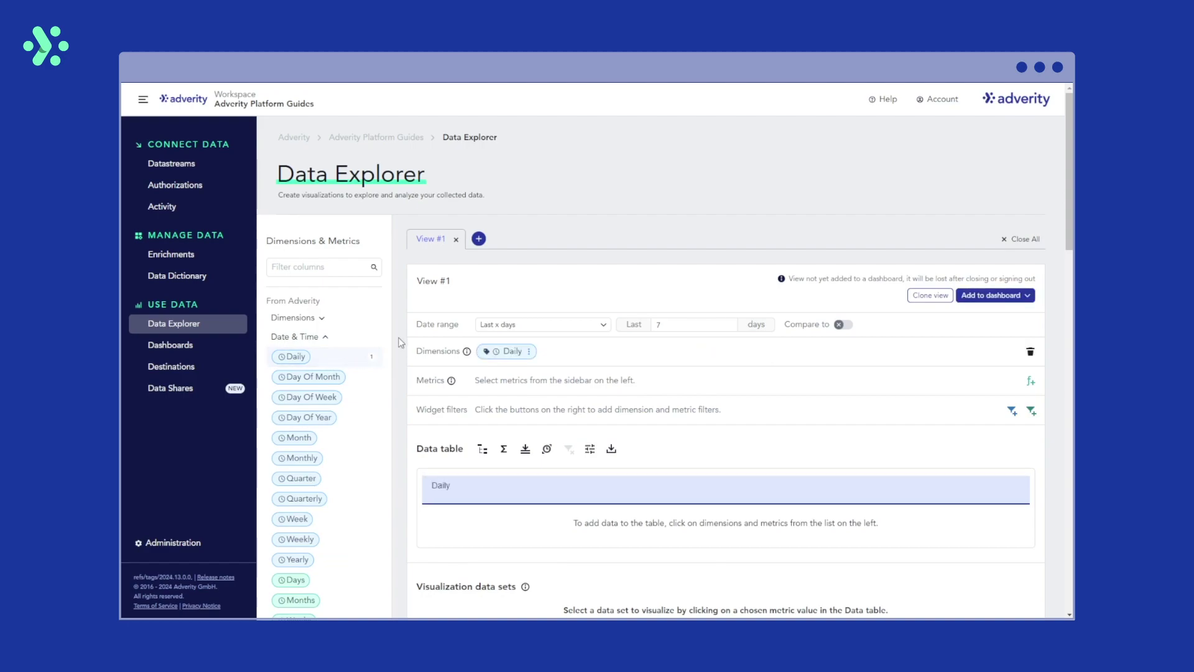
- Search 'camp' and add the Campaign Name dimension and Daily Campaign Reach metric
left_click(374, 273)
type("camp")
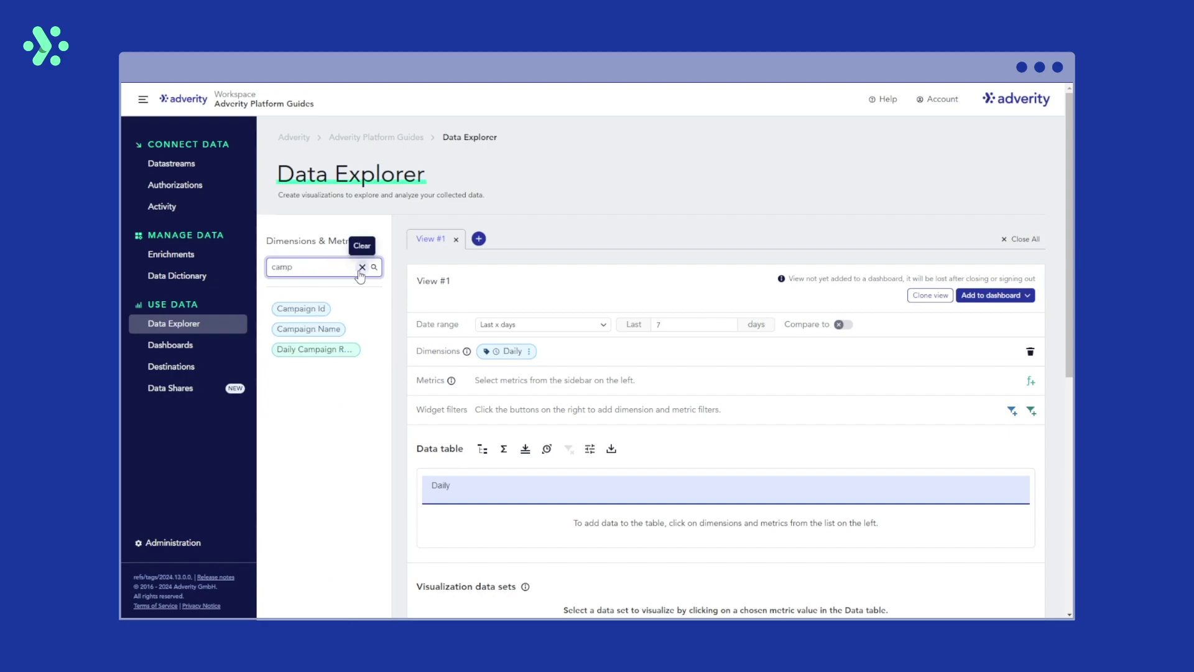
left_click(354, 330)
left_click(355, 352)
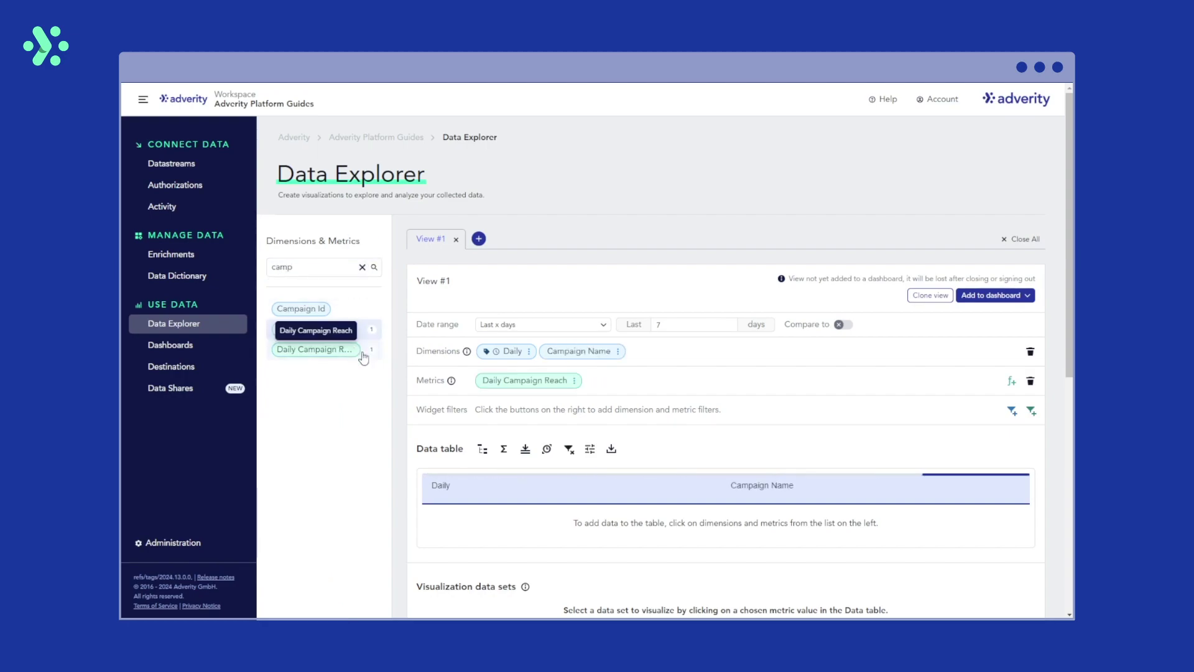
- Apply a Campaign Name filter set to USA_Generic_Traffic_WeddingCake on View #1
scroll(862, 370, "down", 2)
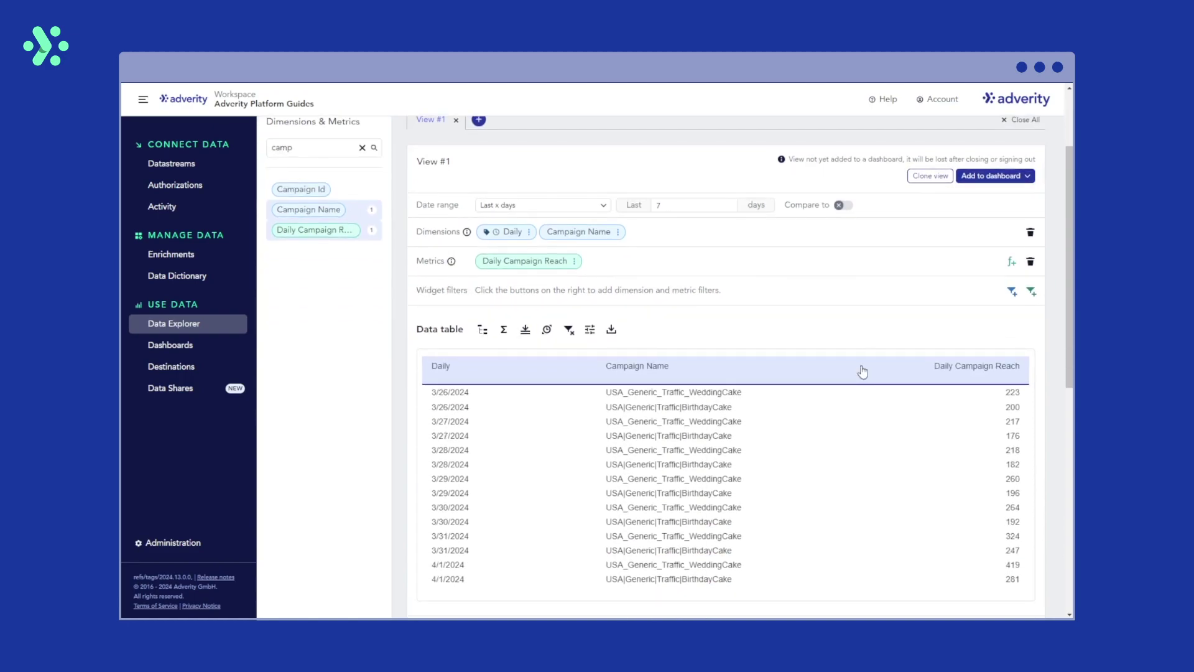
scroll(863, 371, "up", 2)
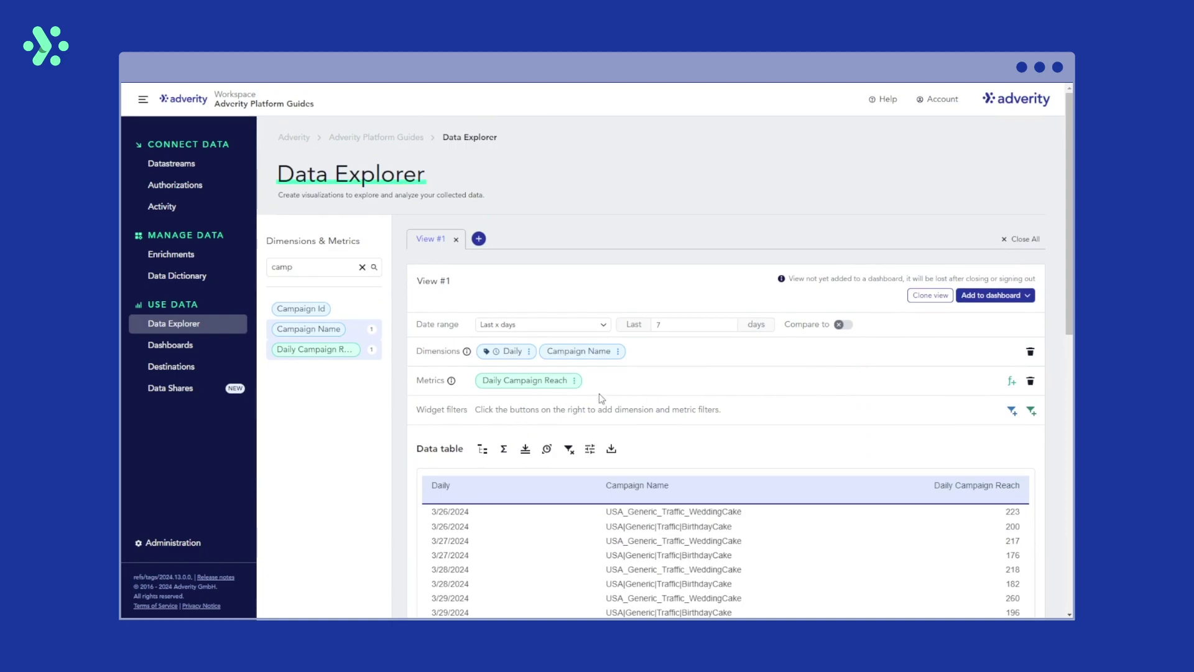
left_click(618, 352)
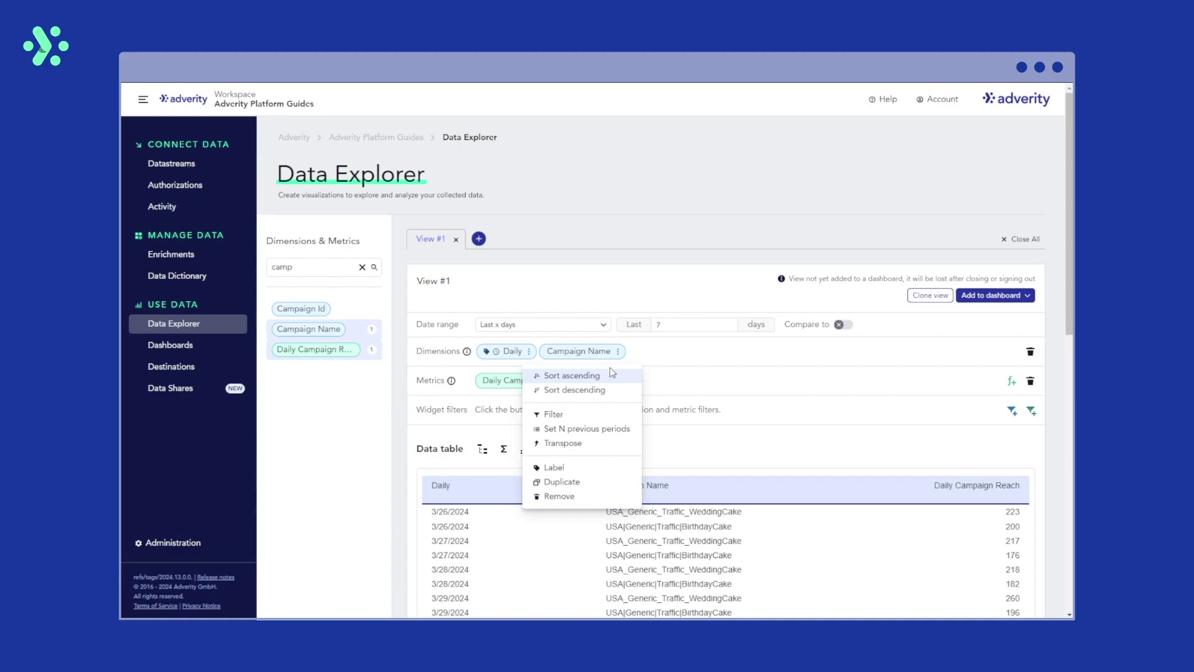
left_click(587, 414)
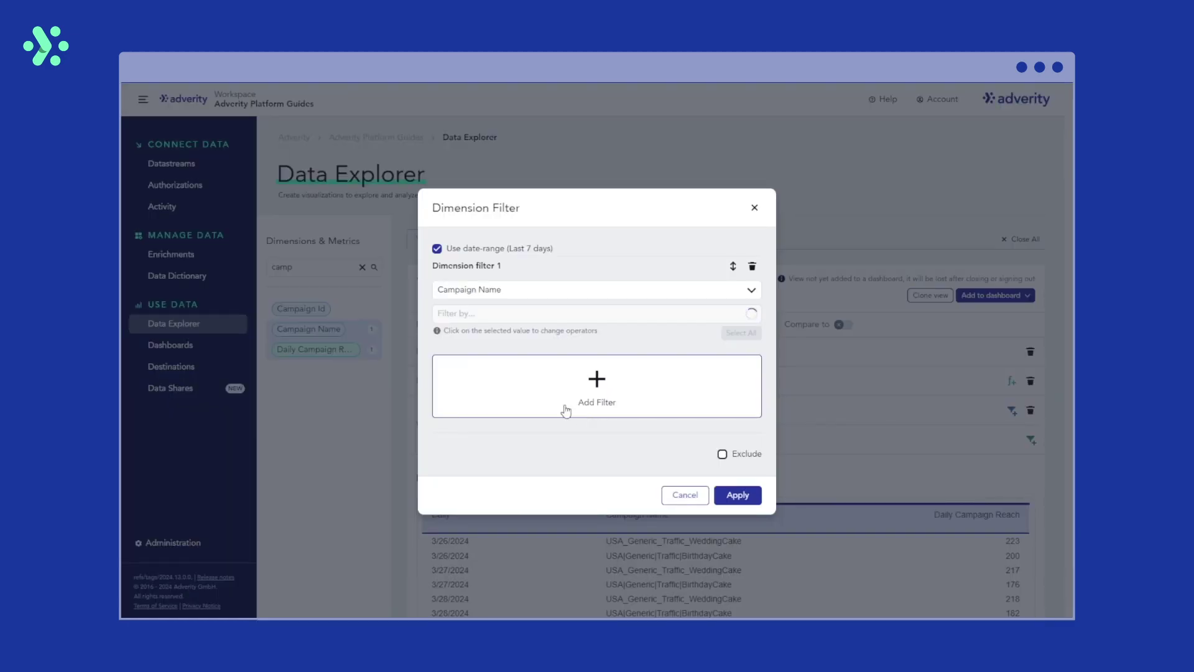
left_click(565, 321)
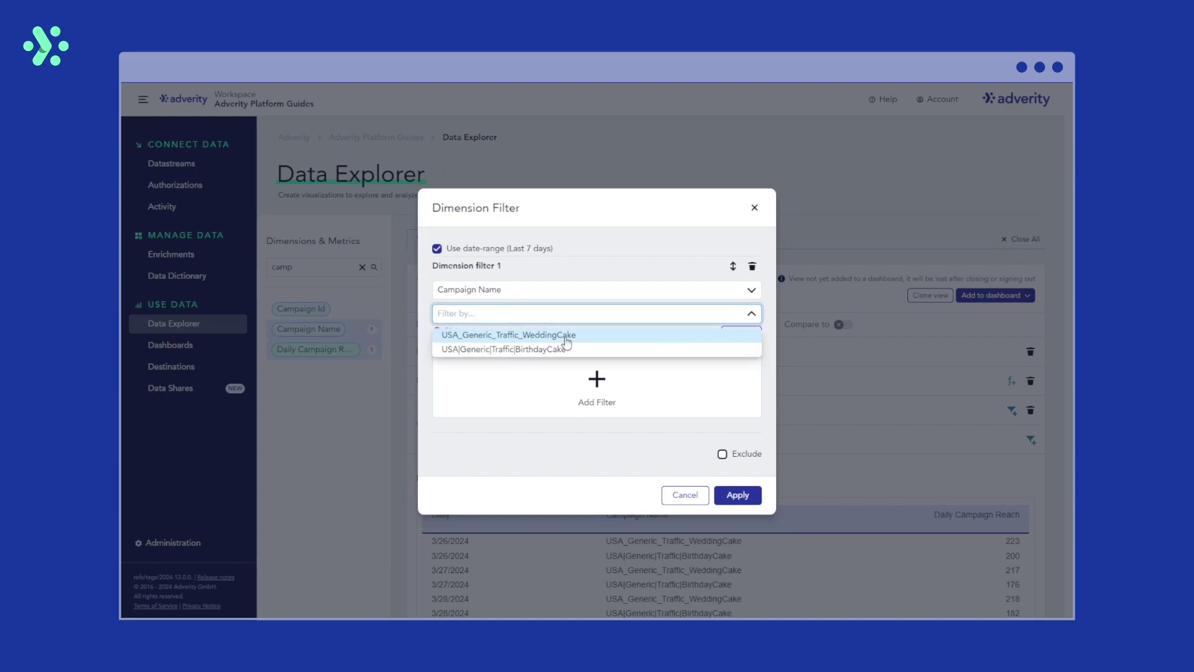
left_click(566, 335)
left_click(642, 318)
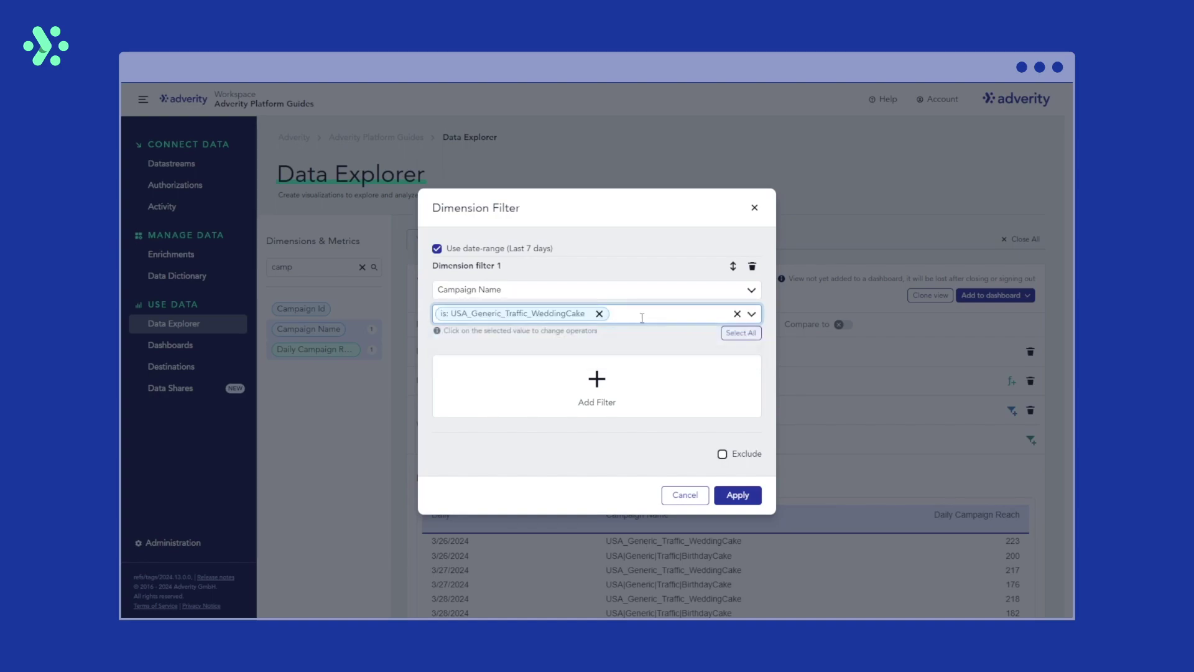
left_click(740, 495)
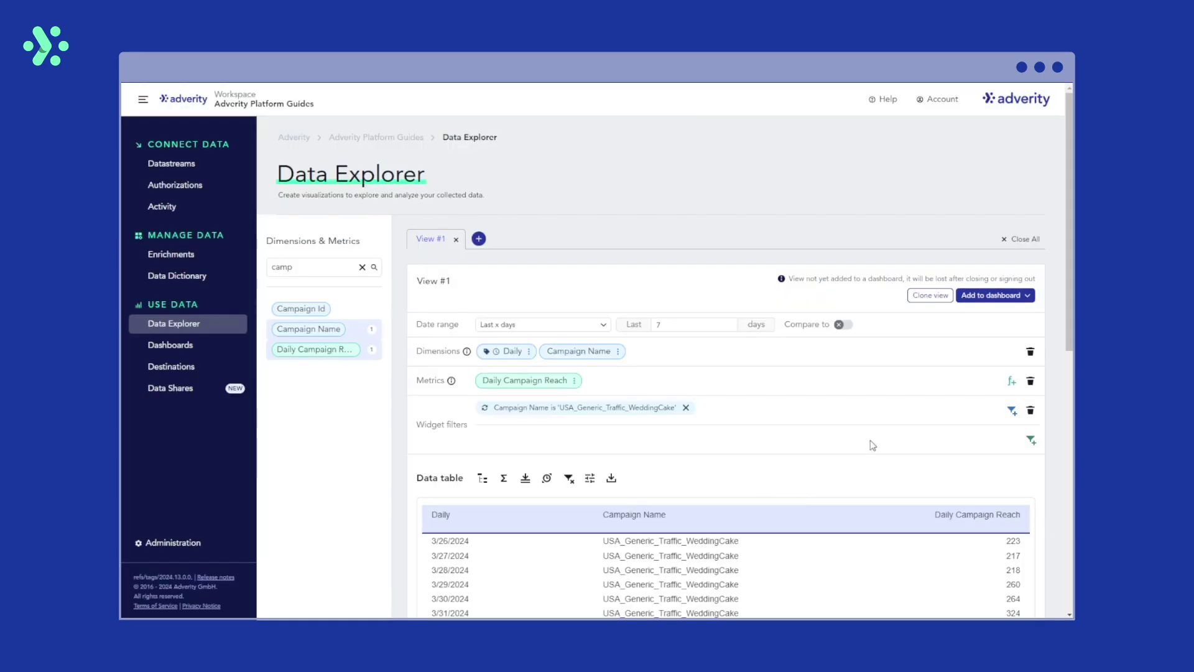
- Visualize the Daily Campaign Reach values as a 'Campaign Names by Daily' data set
scroll(872, 445, "down", 2)
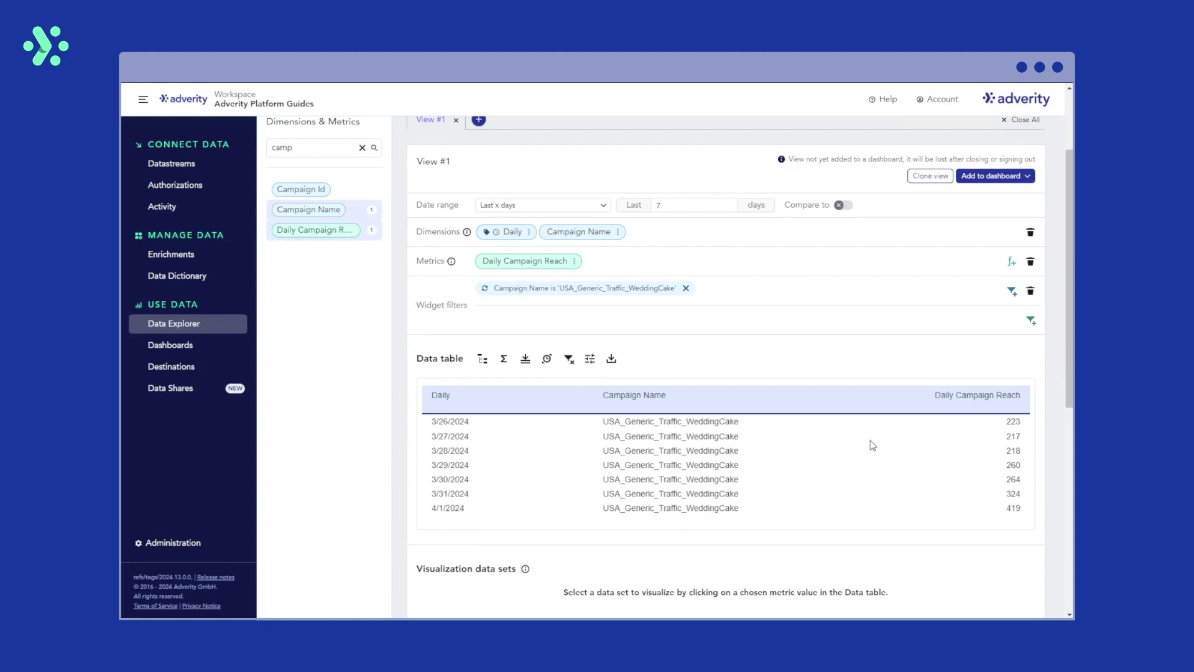
left_click(962, 426)
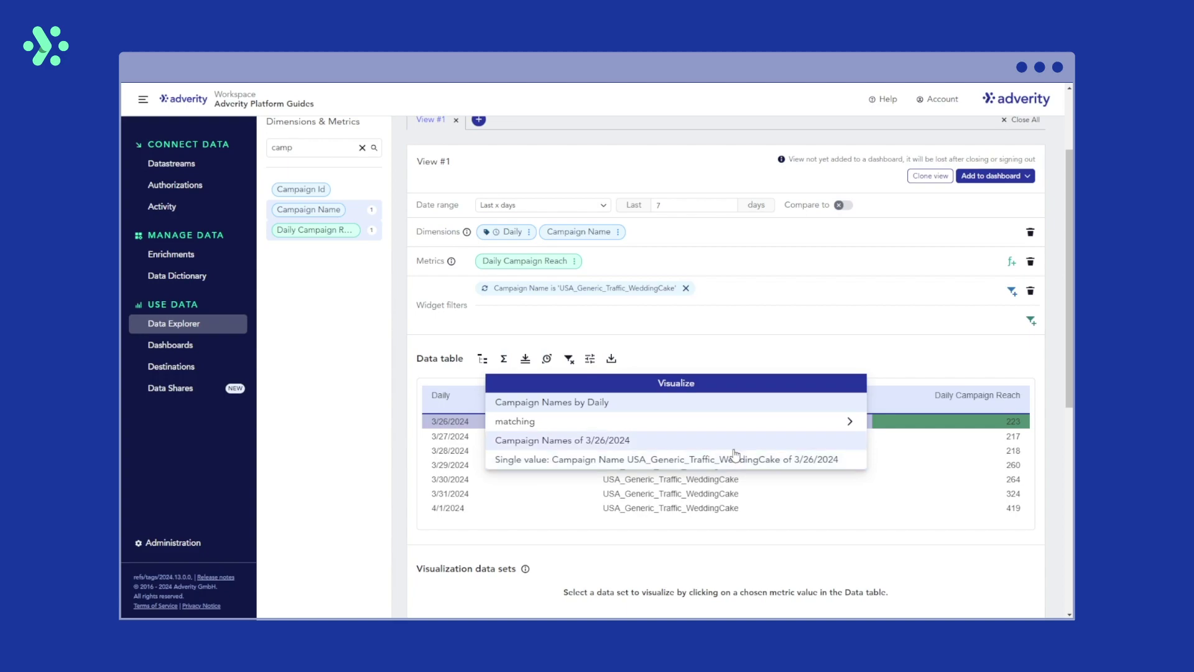
left_click(733, 409)
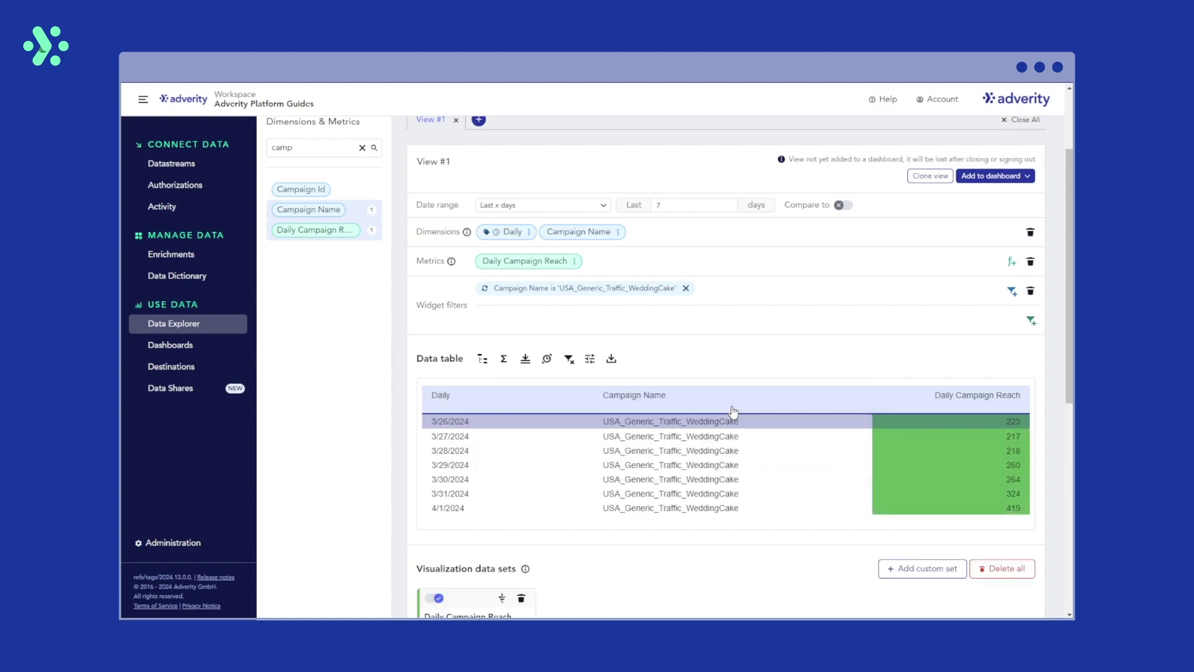
scroll(408, 462, "down", 6)
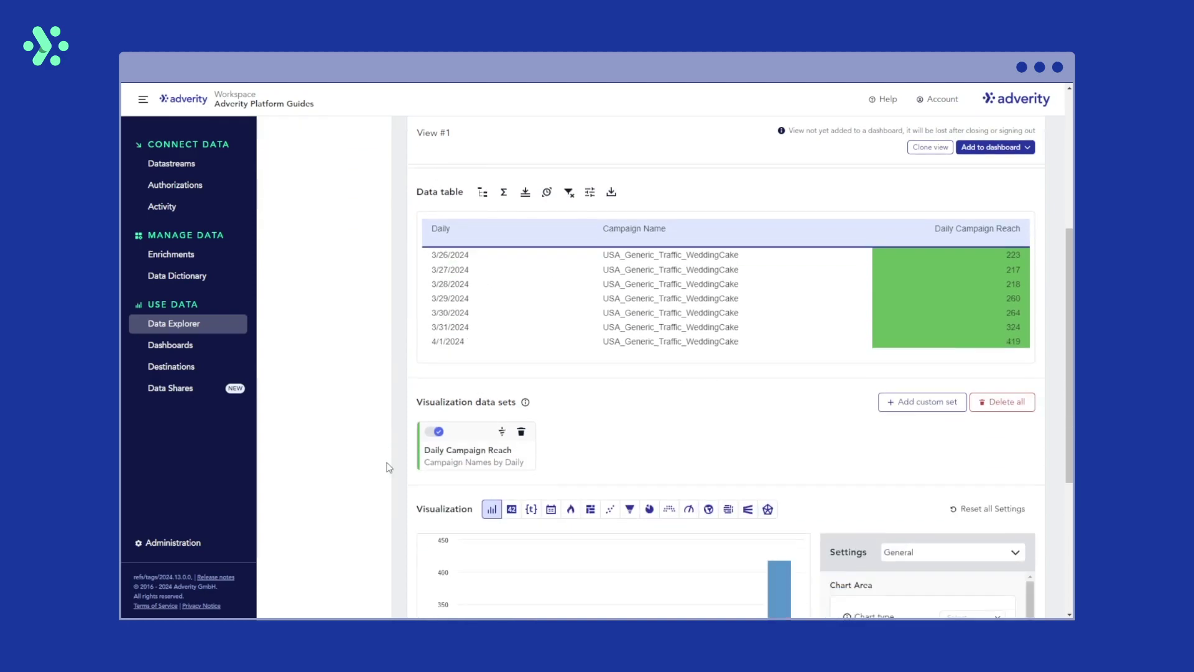
scroll(822, 438, "down", 1)
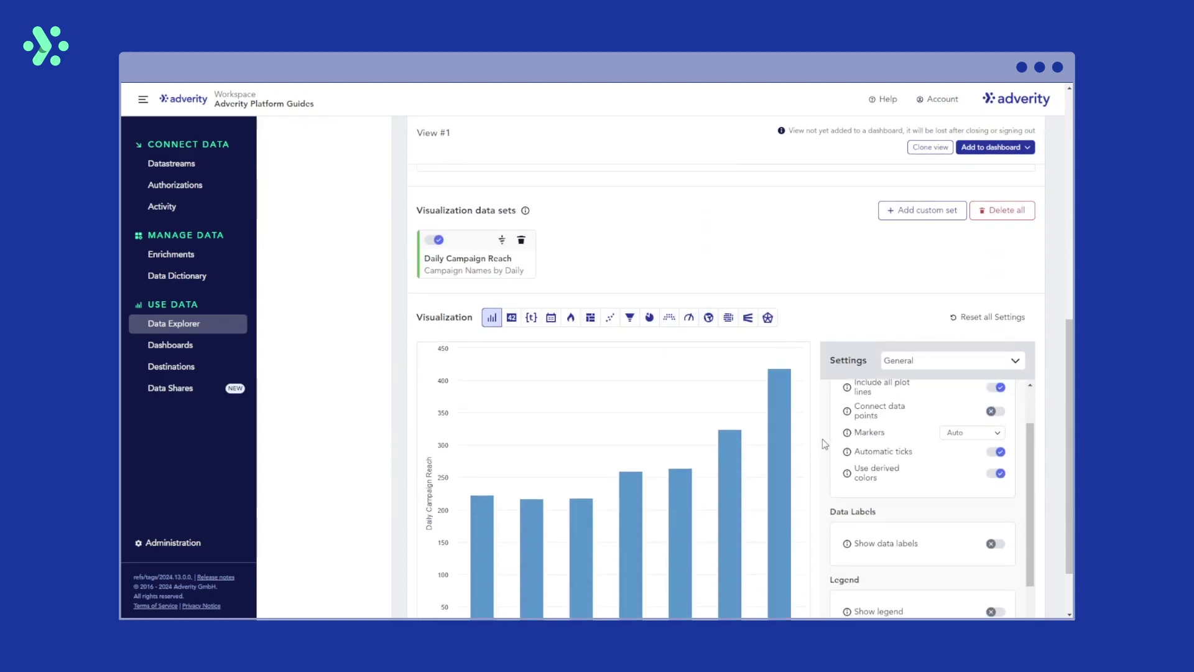
scroll(485, 528, "down", 2)
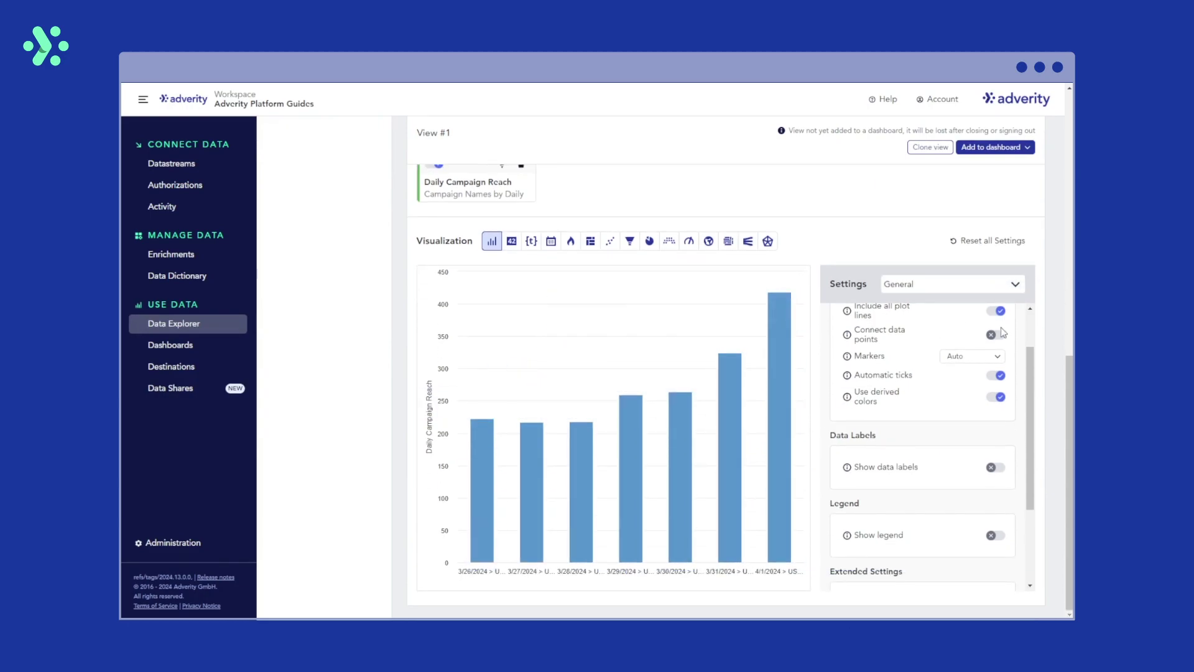
scroll(999, 331, "up", 1)
left_click(998, 350)
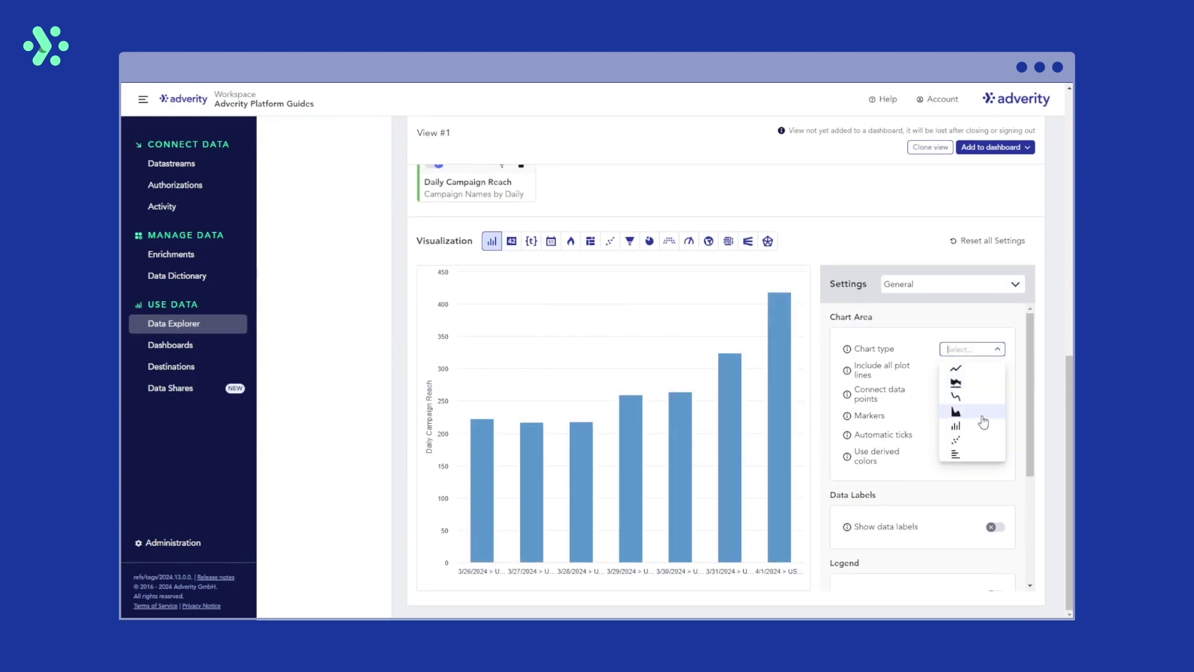
left_click(1050, 366)
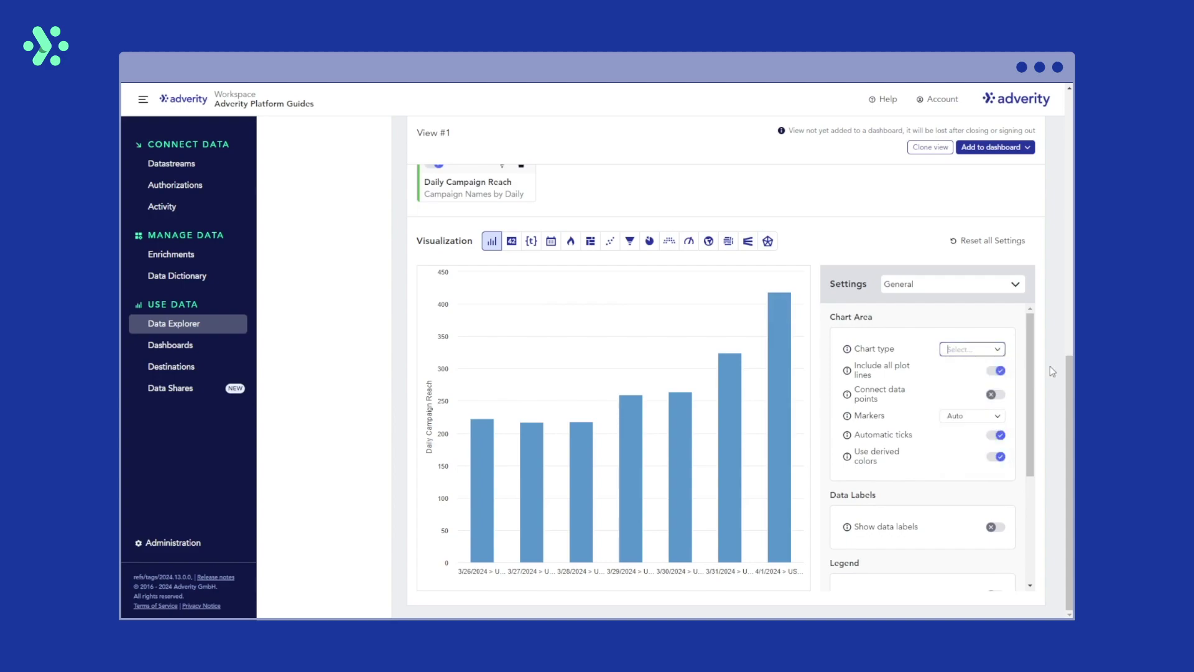
scroll(1066, 391, "up", 1)
scroll(1066, 391, "up", 10)
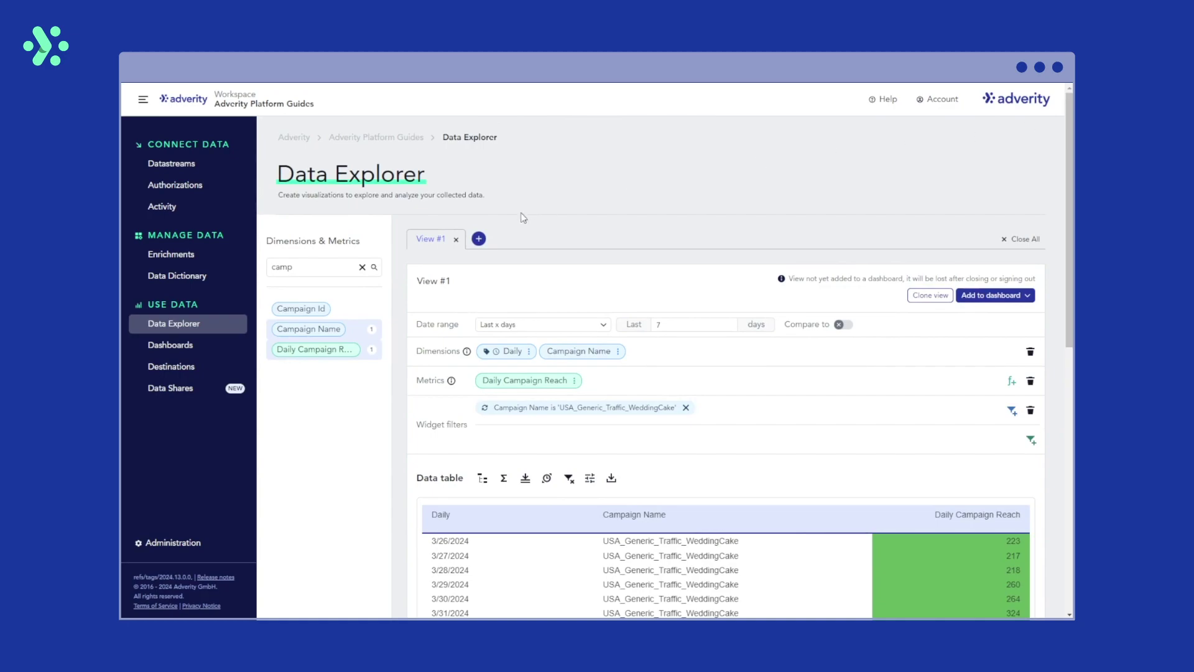
- Add View #2 with its date range set to the last 3 months
left_click(478, 239)
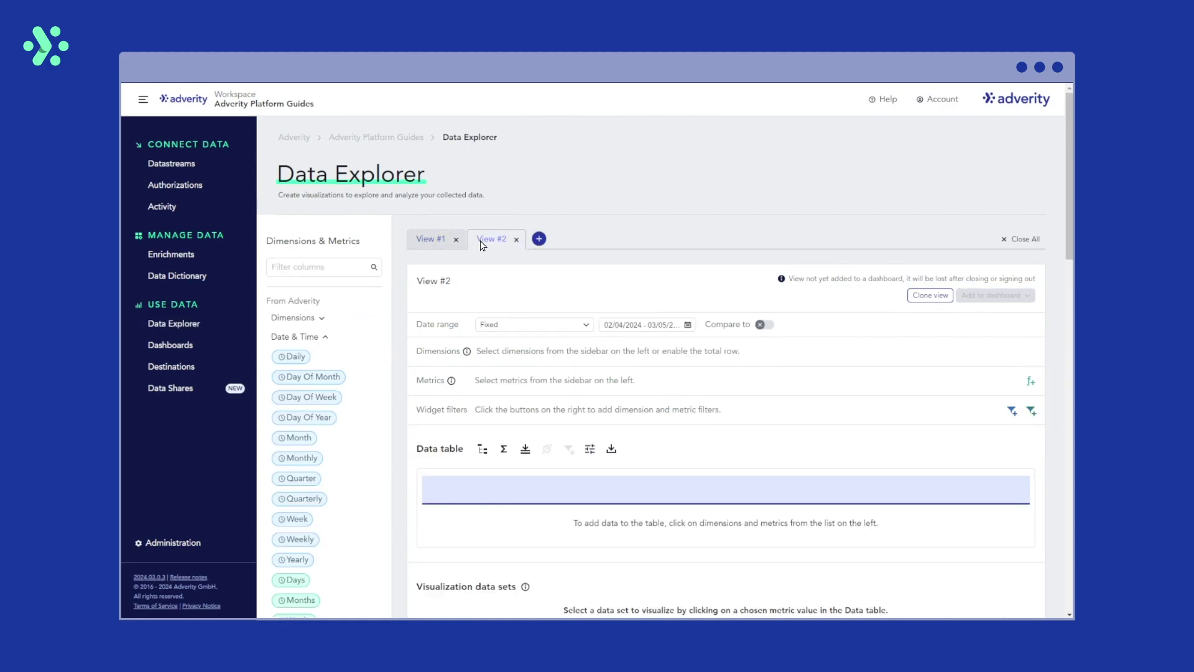
left_click(554, 324)
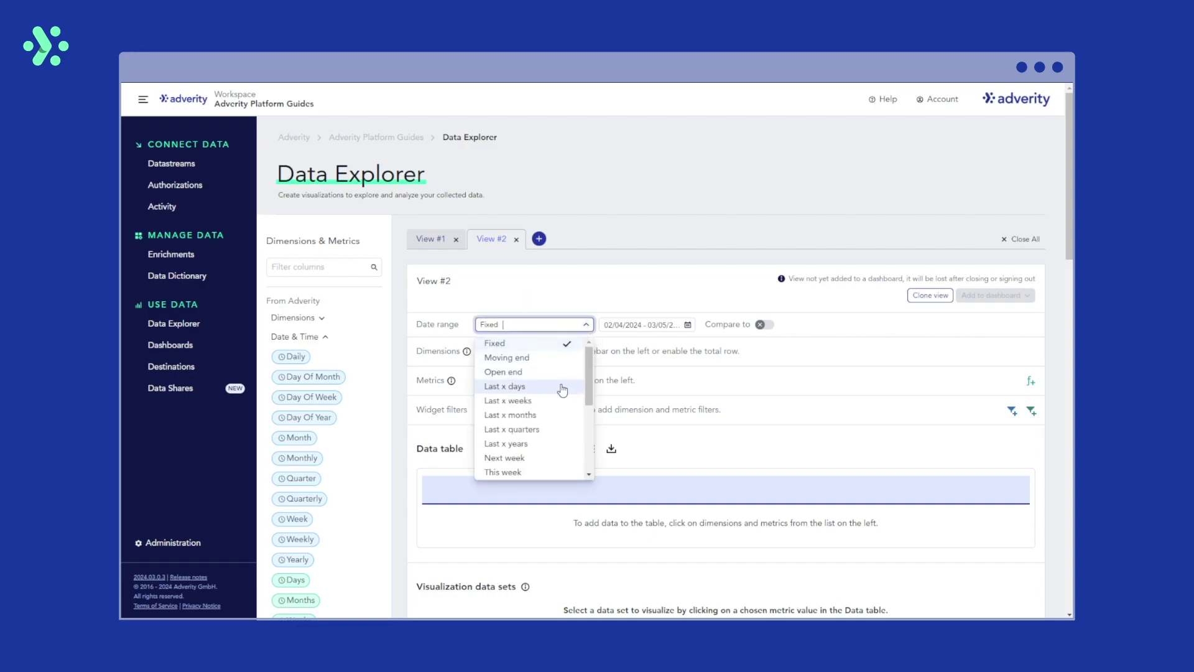
left_click(552, 416)
left_click(738, 322)
left_click(738, 322)
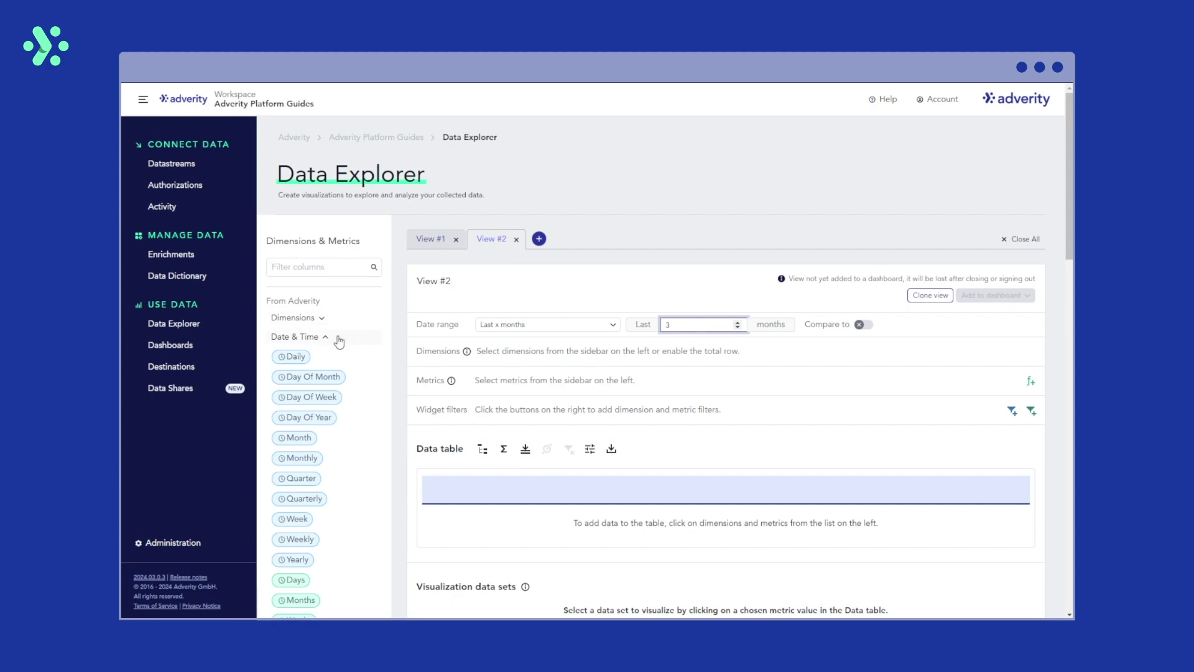
- Add Monthly and Account Name dimensions and the Monthly Account Reach metric
left_click(320, 460)
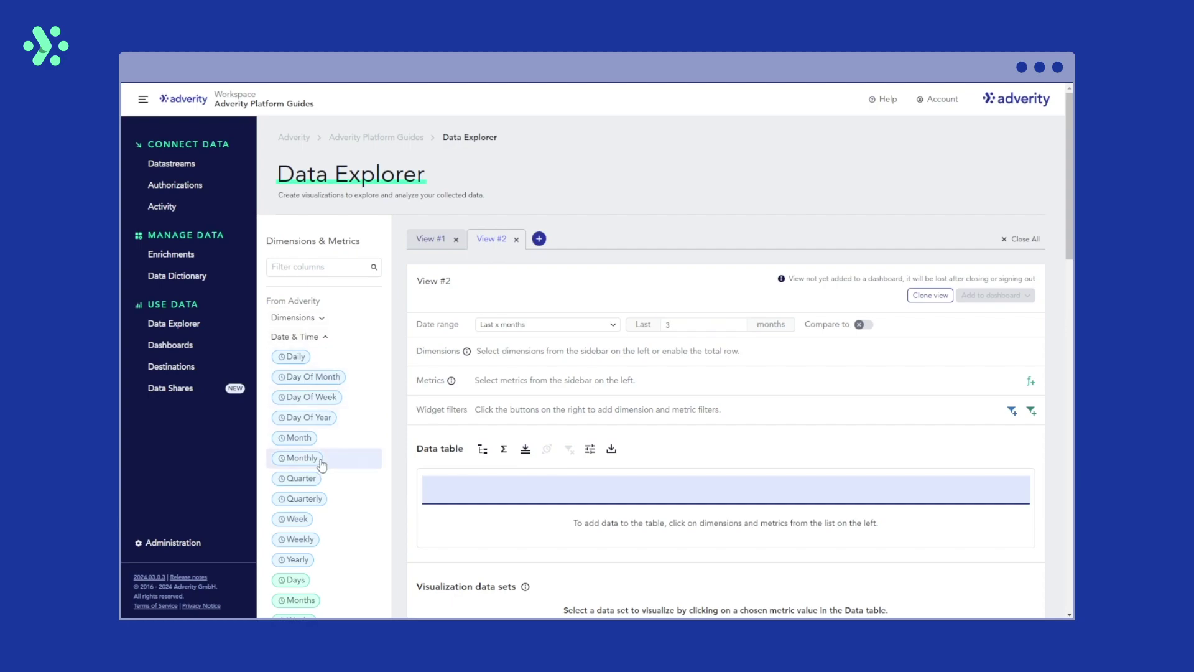
left_click(324, 268)
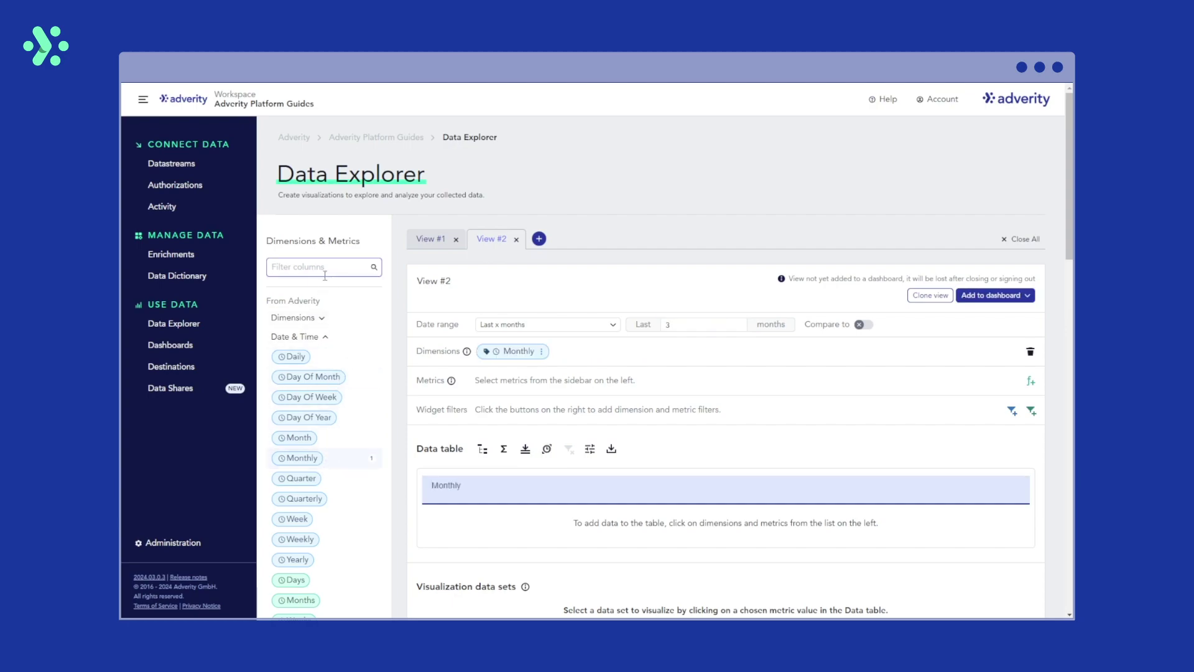
type("acc")
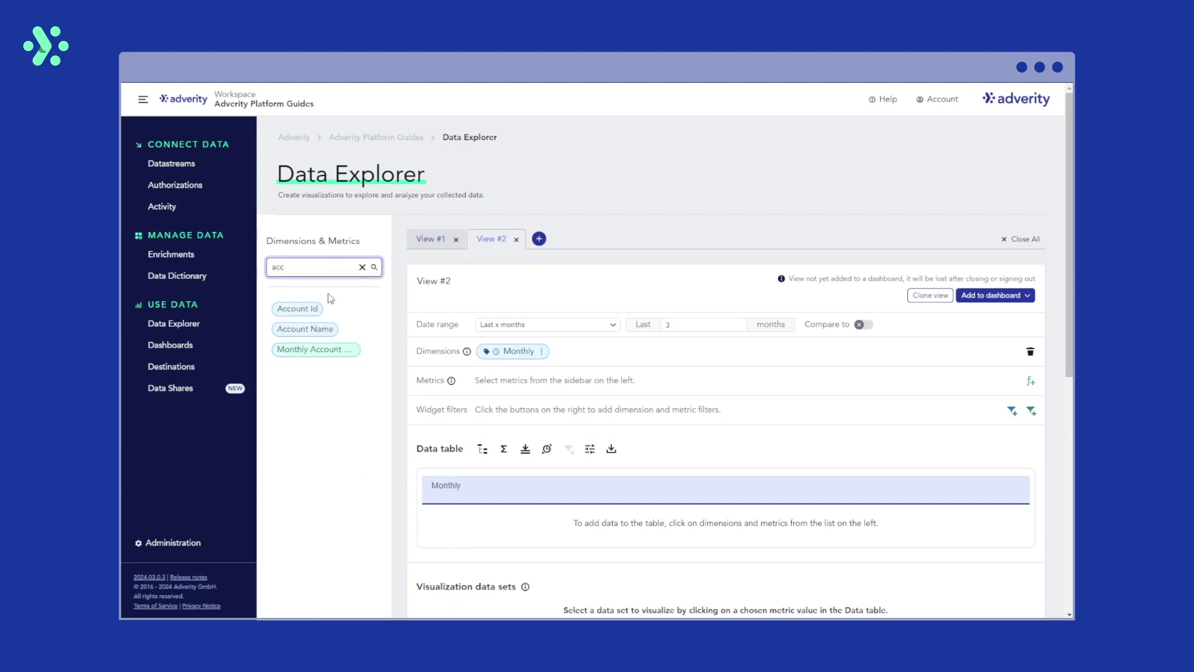
left_click(333, 330)
left_click(335, 351)
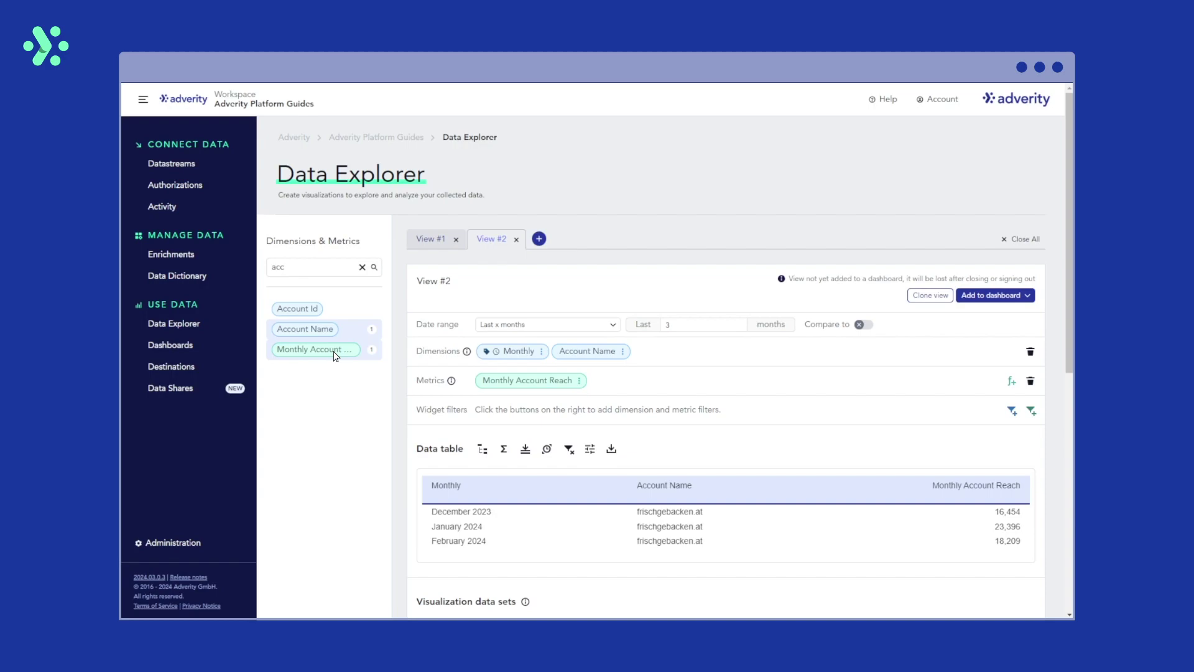
- Visualize Monthly Account Reach as 'Account Names by Monthly' and check the three-bar chart
left_click(952, 511)
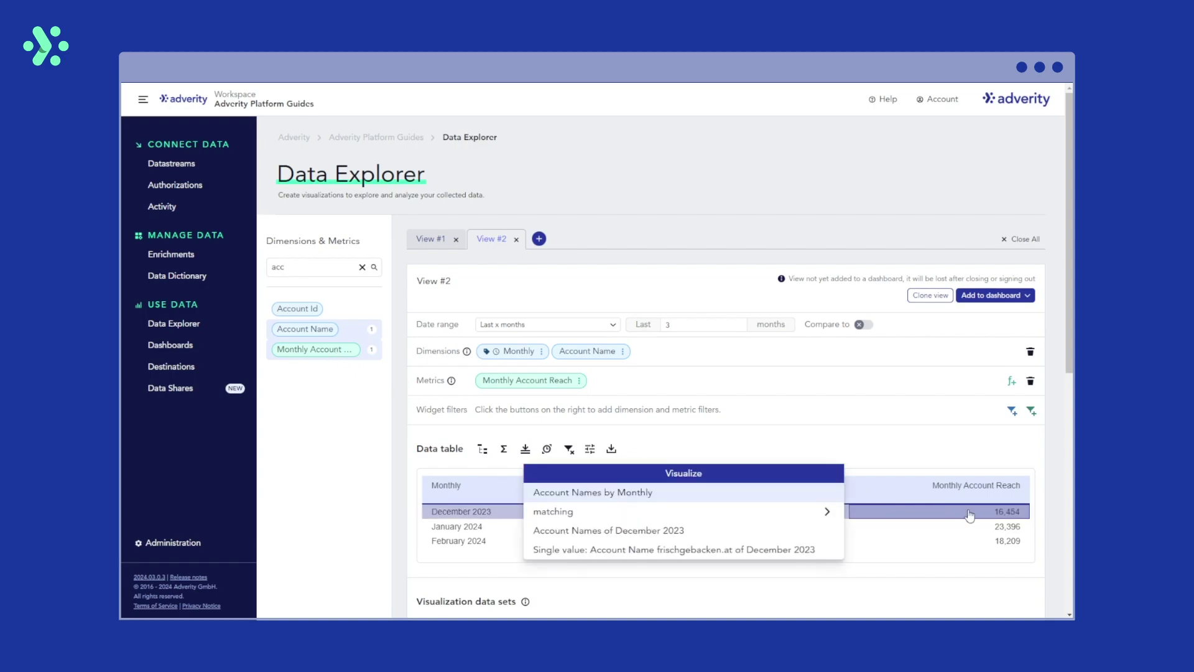
left_click(815, 492)
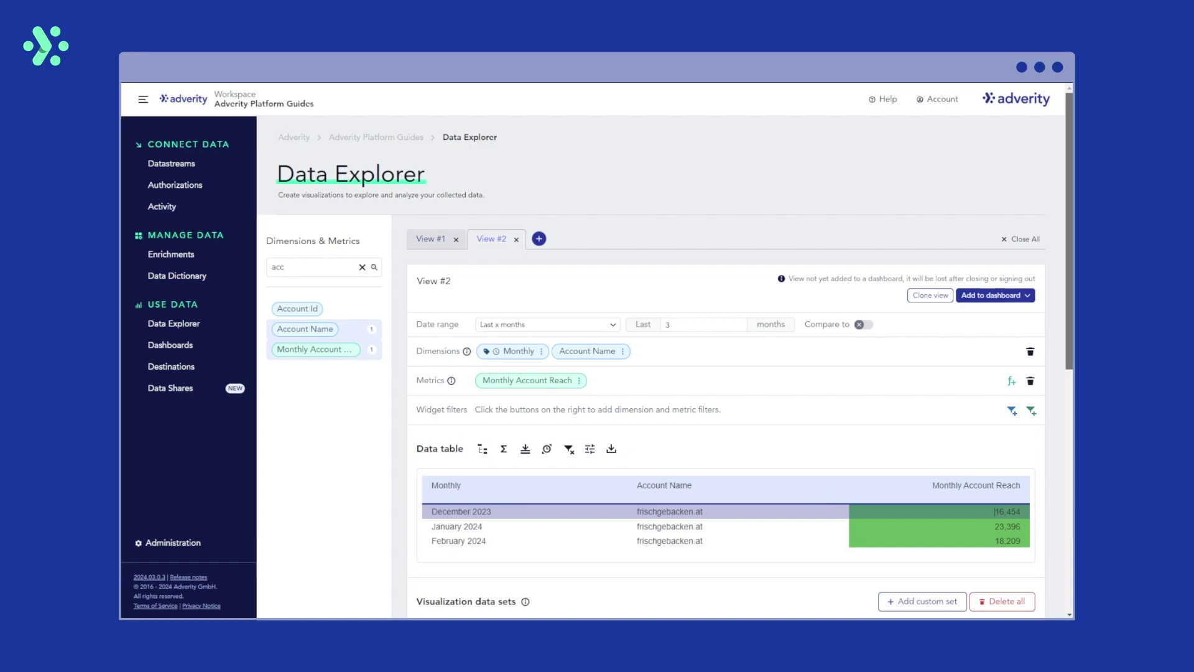
scroll(725, 374, "down", 10)
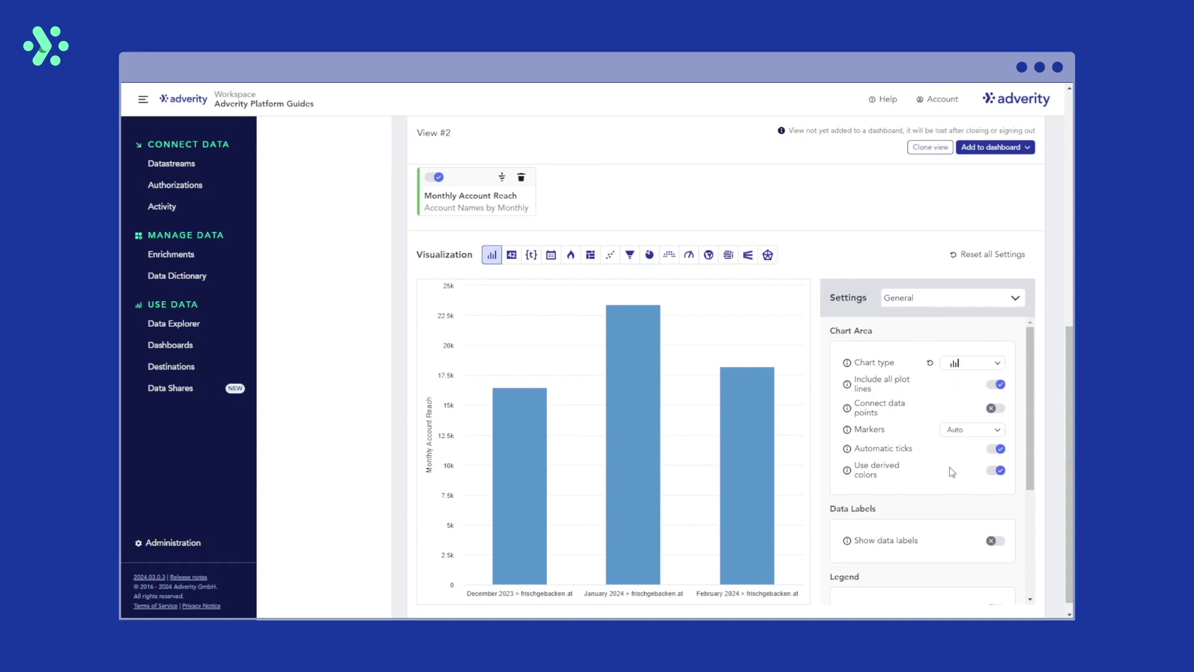
scroll(995, 516, "up", 6)
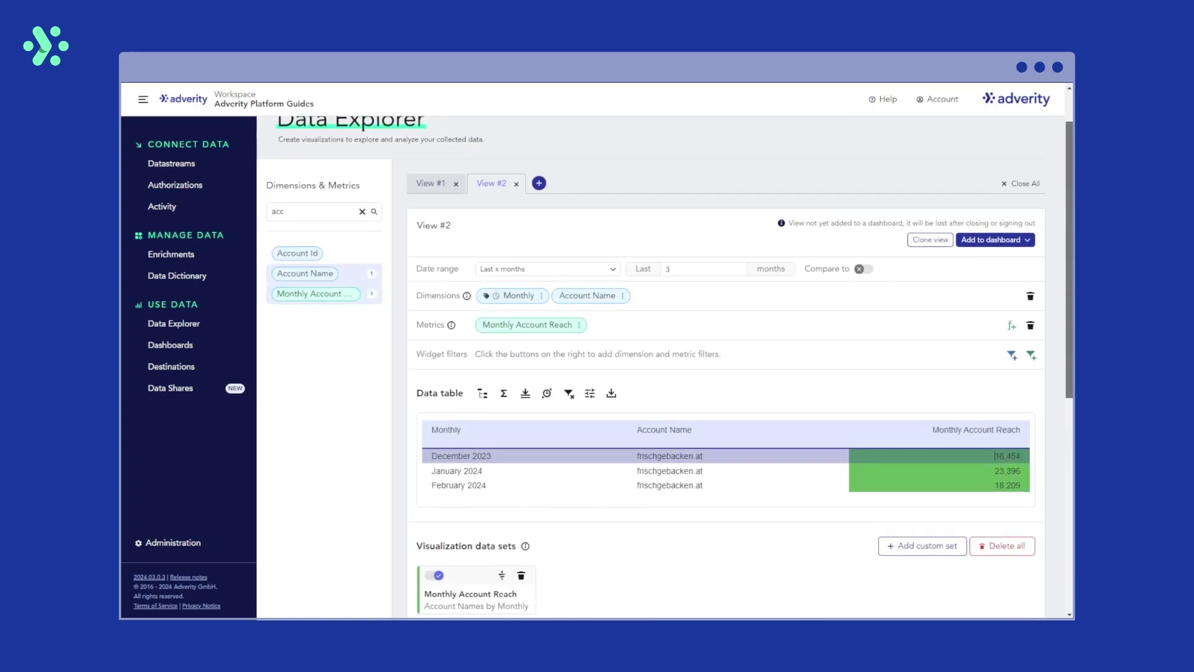
scroll(994, 456, "up", 2)
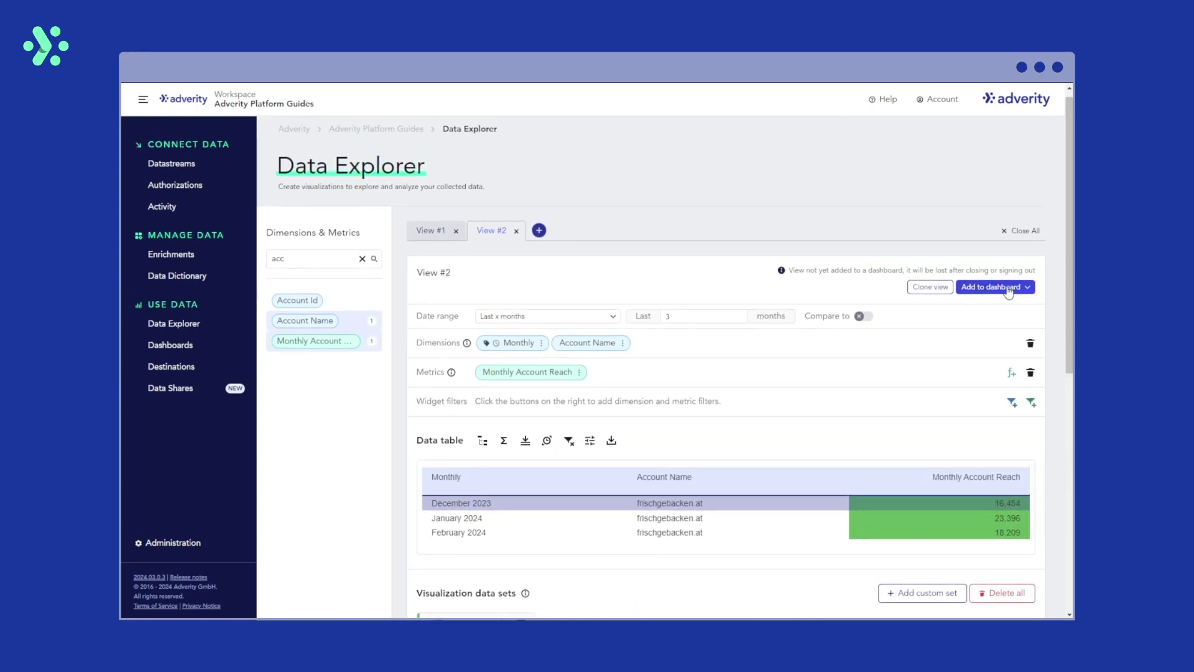